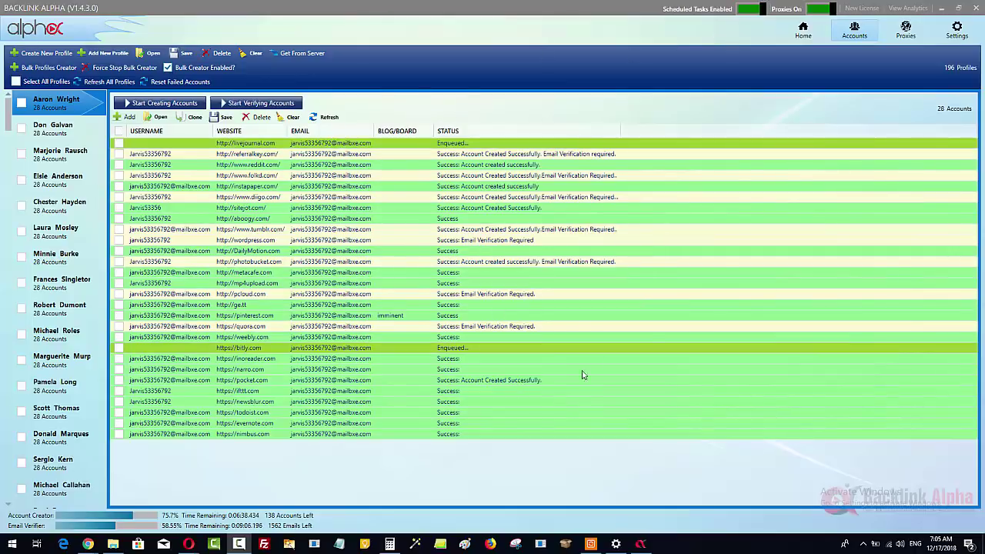
# - Switch to the Opera browser window showing the account analytics overview and maximize it
pyautogui.click(235, 424)
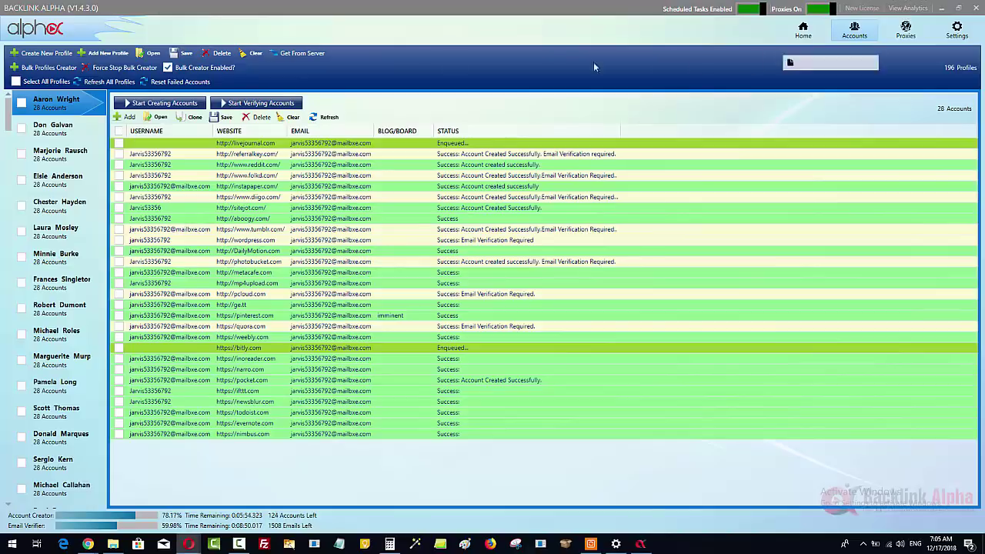
pyautogui.click(154, 52)
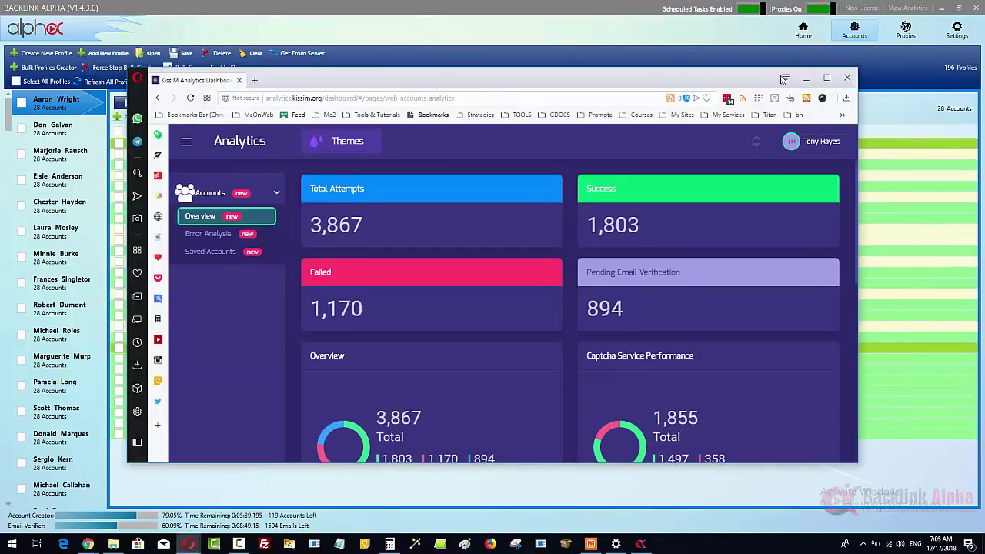
pyautogui.click(827, 77)
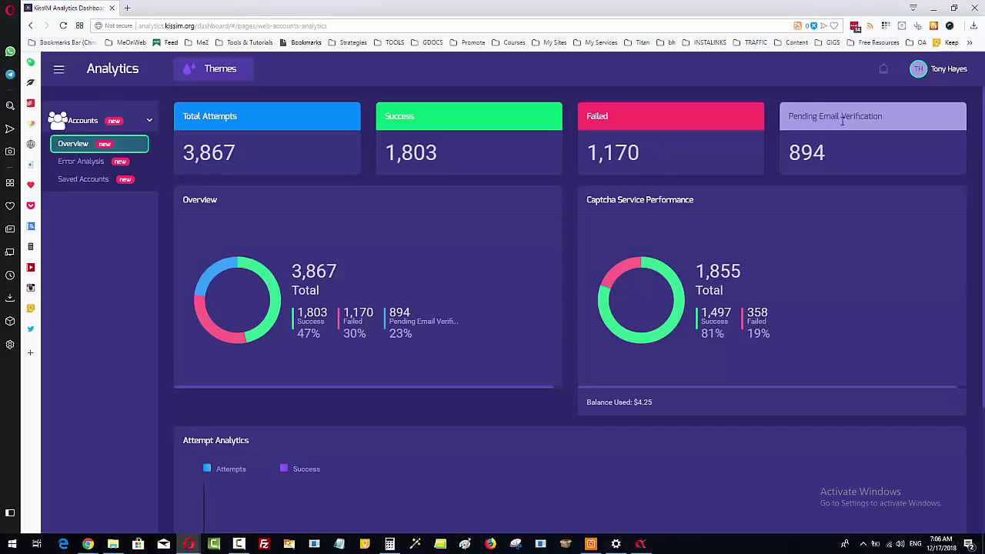
# - View the Error Analysis chart, inspecting its Success slice, and open the Saved Accounts list
pyautogui.click(96, 164)
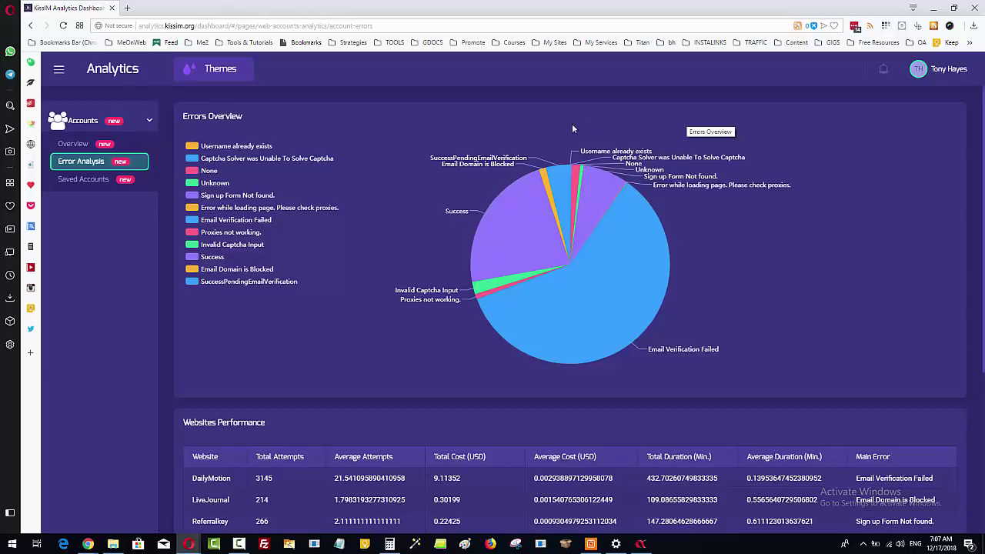
pyautogui.moveTo(508, 241)
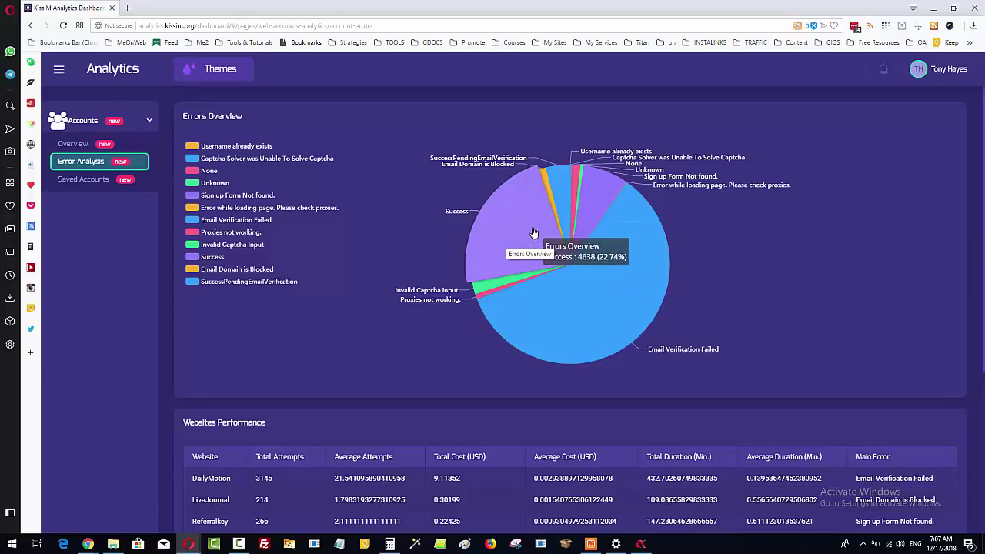
pyautogui.moveTo(567, 215)
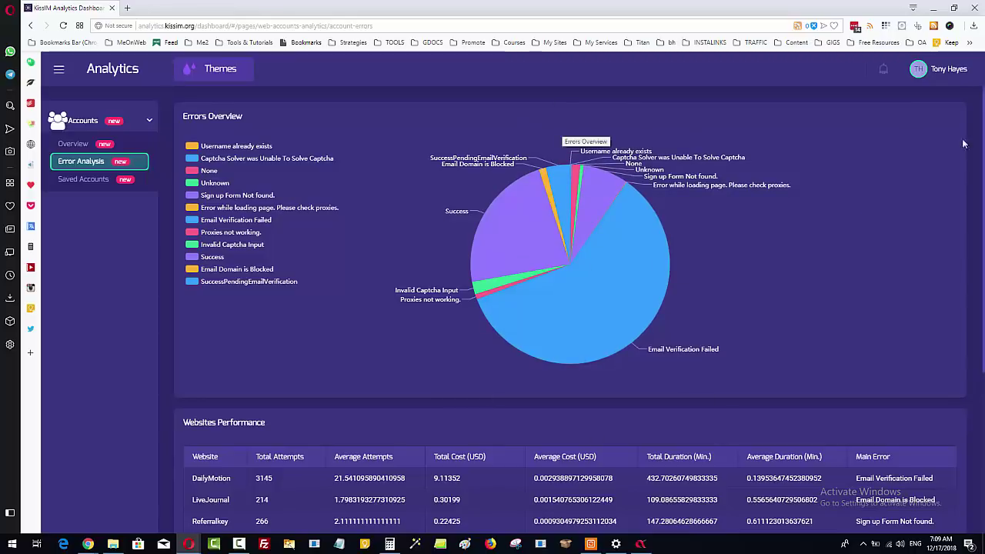
pyautogui.click(77, 182)
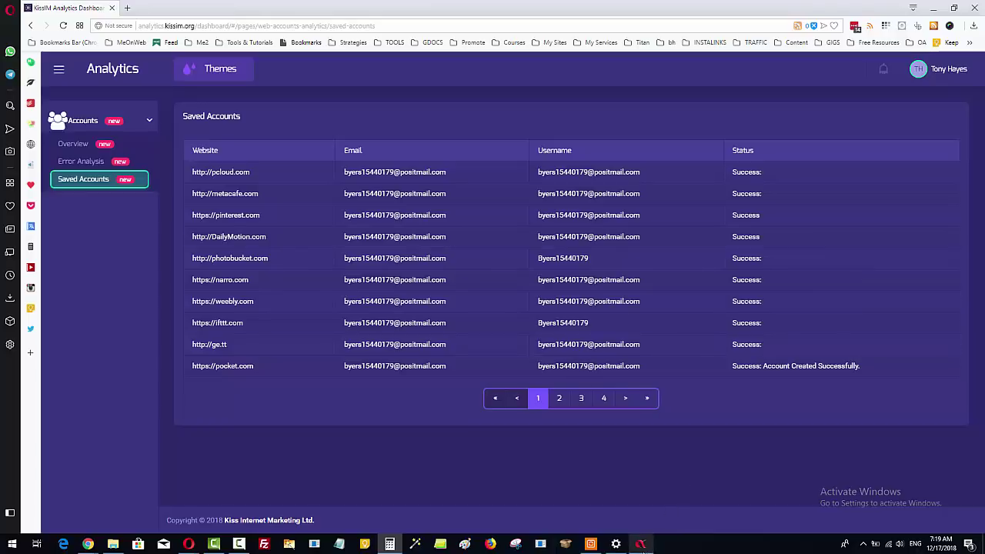
# - Switch to Backlink Alpha and view the results of project 1 under Social Bookmarks
pyautogui.click(640, 544)
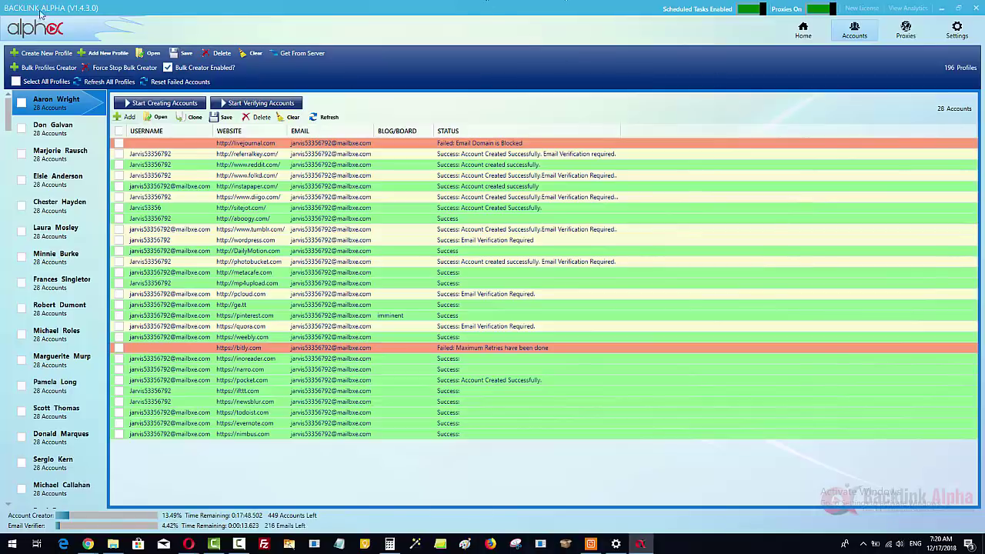
pyautogui.click(802, 31)
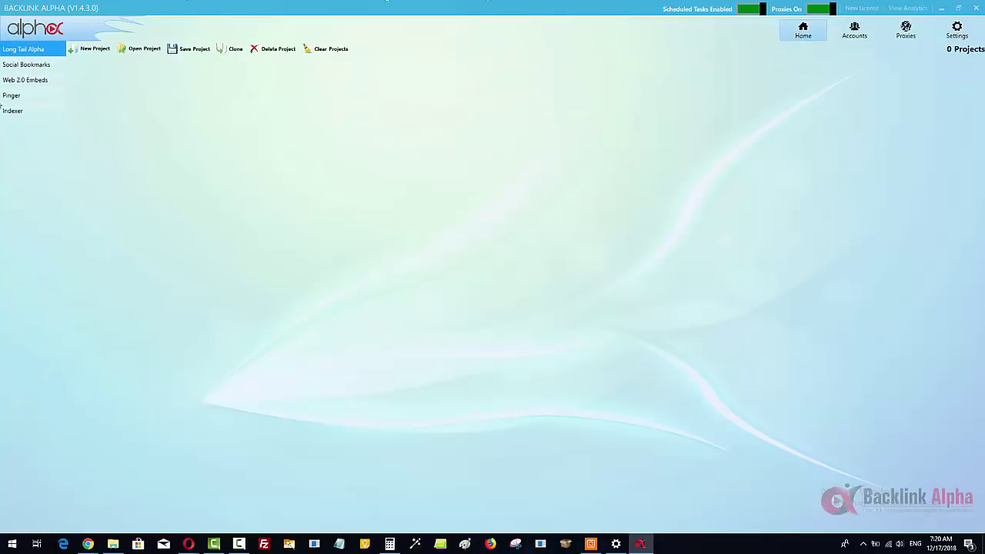
pyautogui.click(38, 66)
pyautogui.click(40, 82)
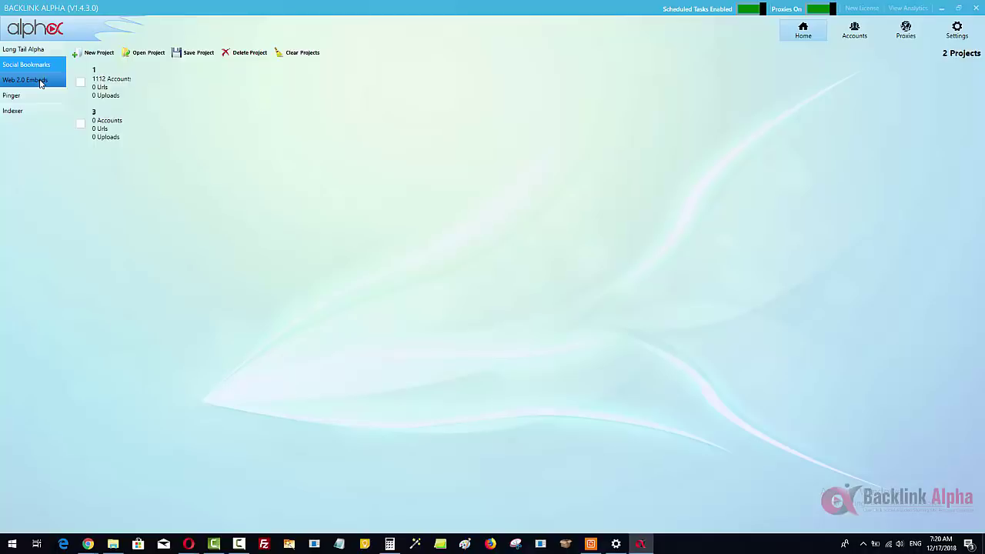
pyautogui.click(35, 66)
pyautogui.click(99, 91)
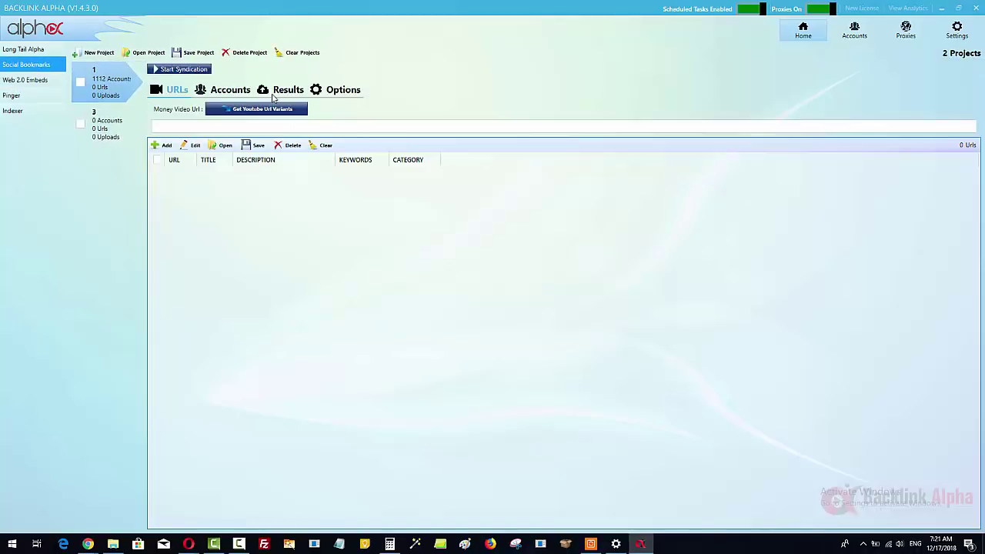
pyautogui.click(277, 90)
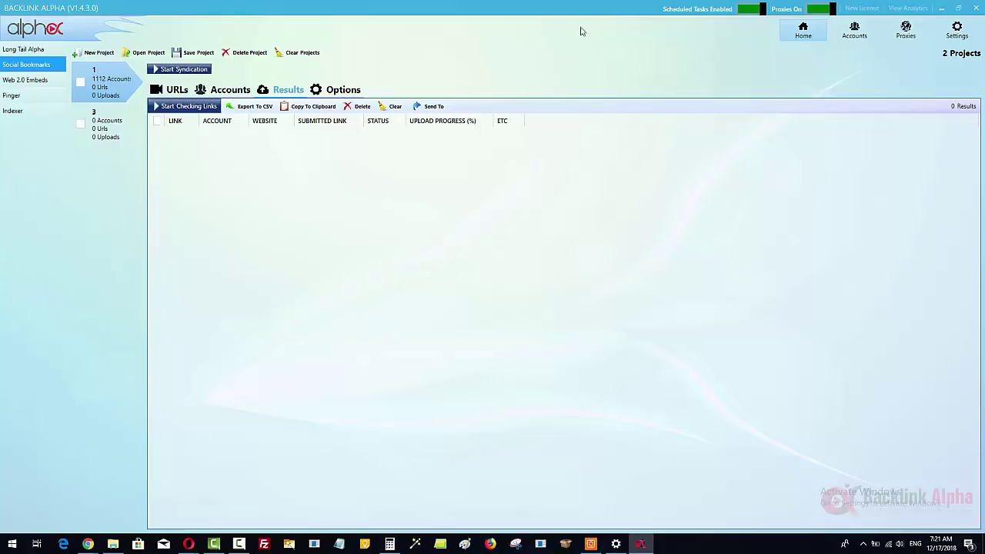
# - Go to the accounts page and review the bulk profile creator's 30-day spread and selected-sites options without creating profiles
pyautogui.click(857, 35)
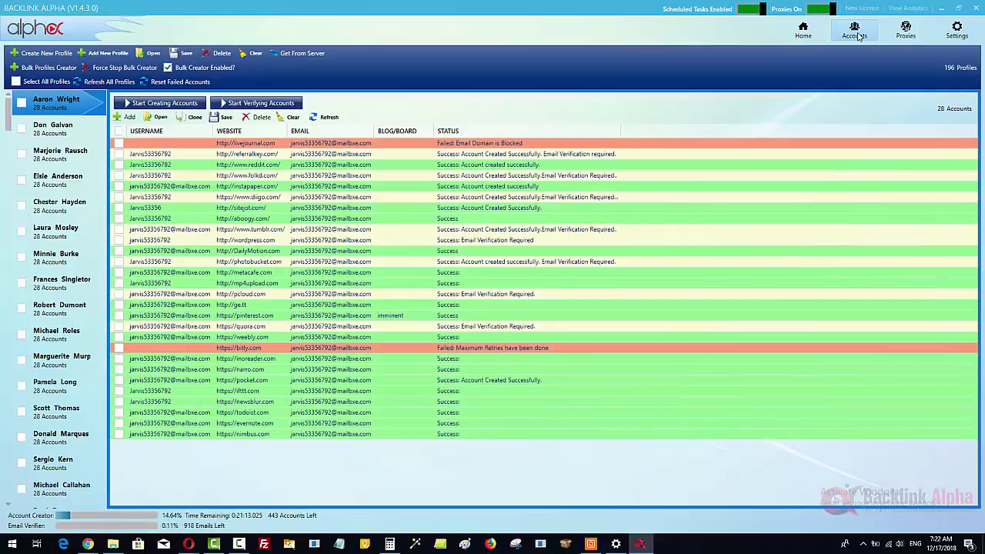
pyautogui.click(50, 68)
pyautogui.click(426, 264)
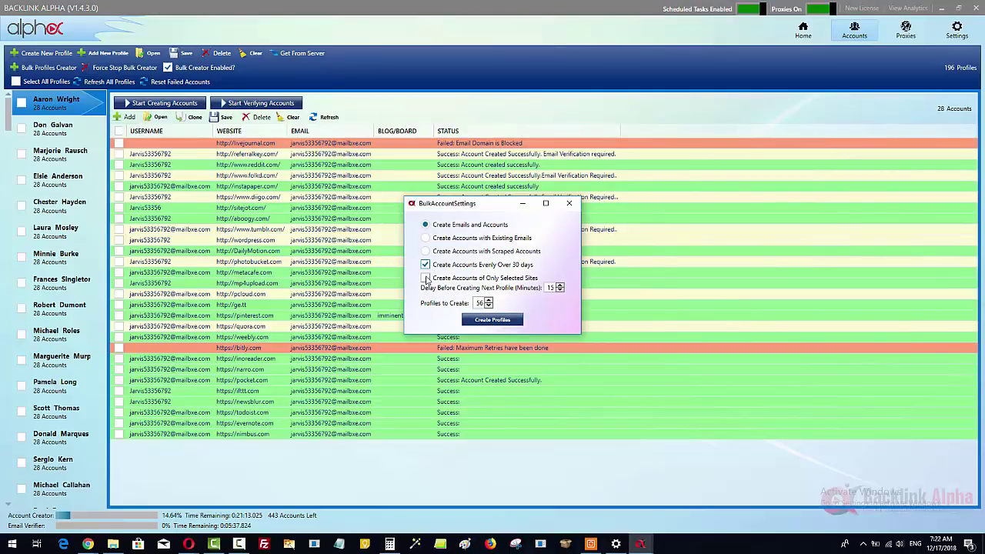
pyautogui.click(425, 278)
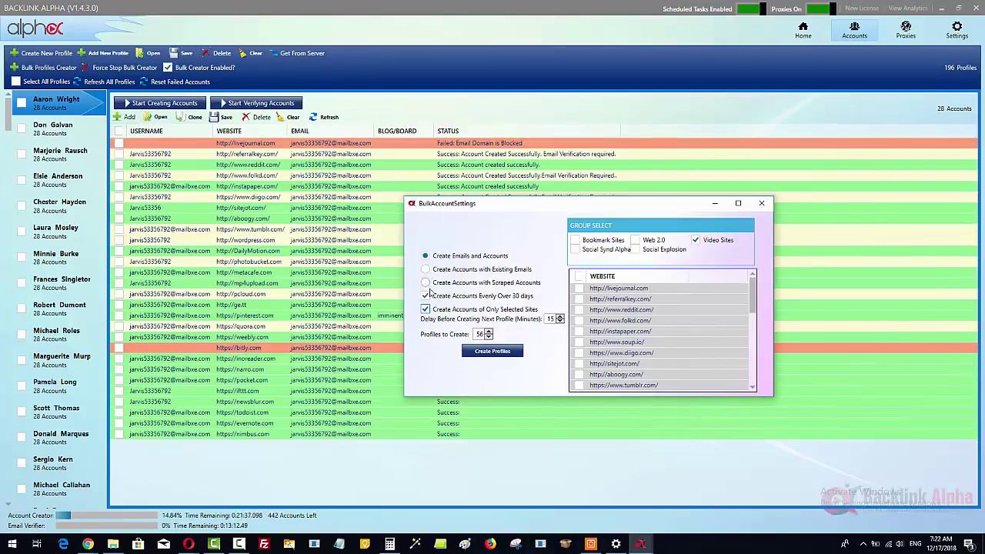
pyautogui.click(425, 296)
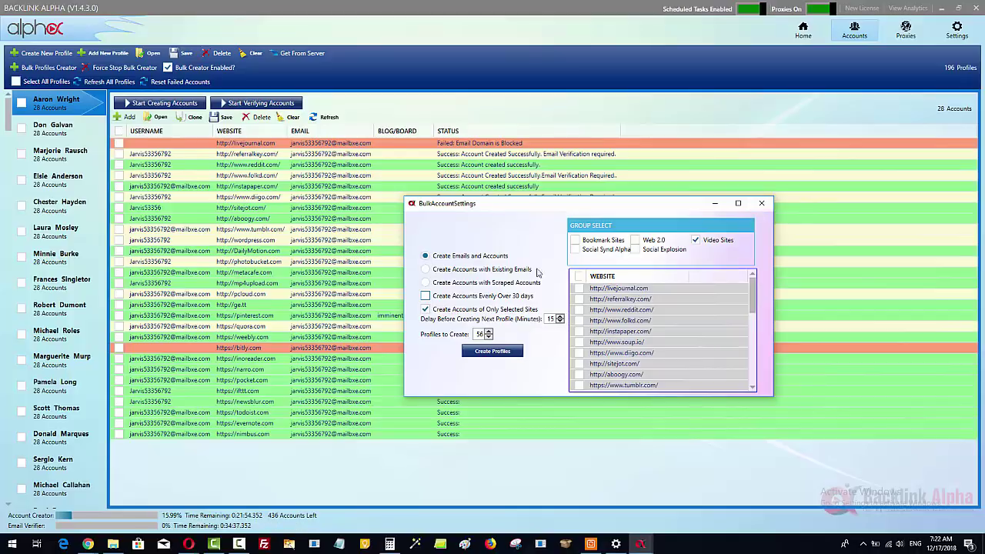
pyautogui.click(761, 203)
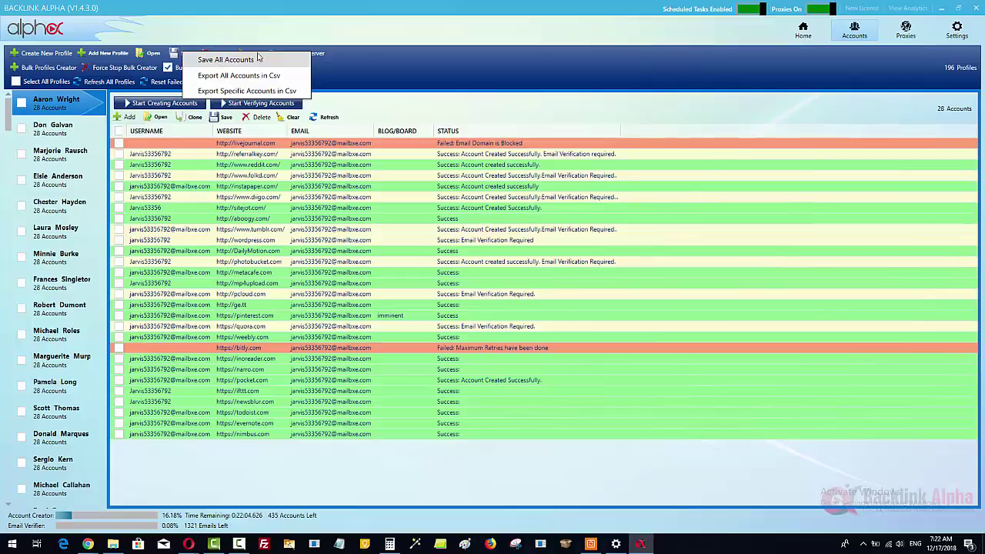
# - Start a CSV export of specific accounts and restrict the selection to the Video Sites group
pyautogui.click(242, 91)
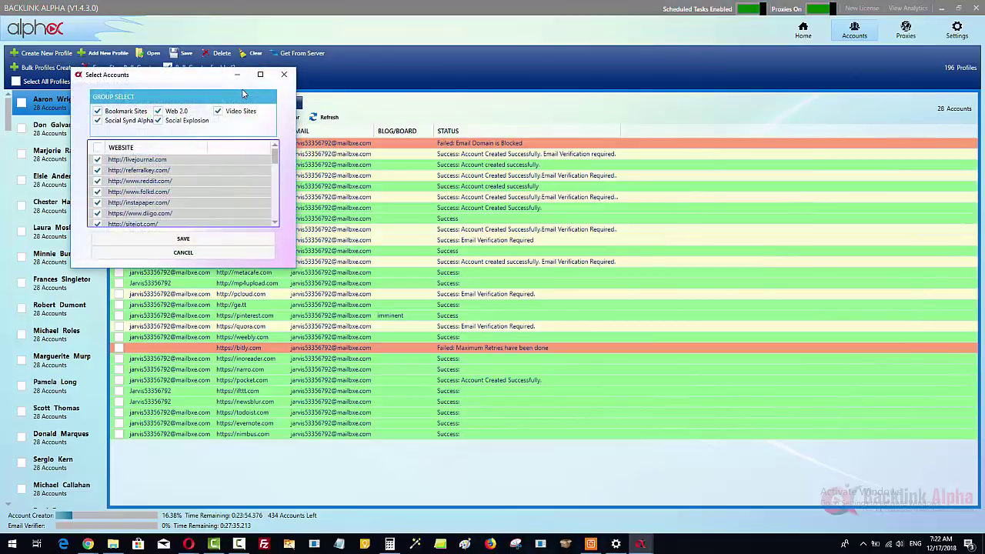
pyautogui.click(97, 121)
pyautogui.click(97, 110)
pyautogui.click(158, 111)
pyautogui.click(158, 121)
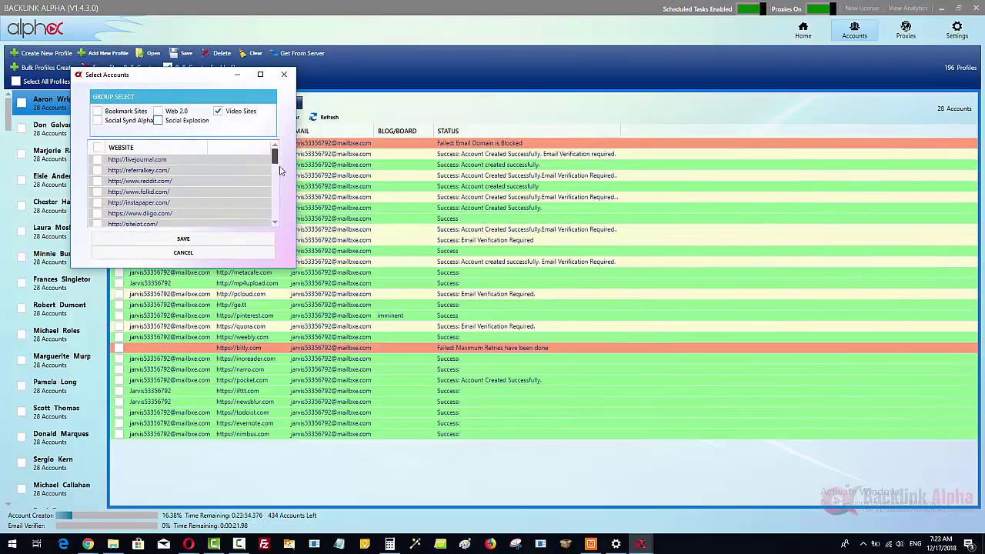
# - Exclude photobucket, metacafe, mp4upload, pcloud and ge.tt from the export, keeping DailyMotion selected
pyautogui.moveTo(275, 154); pyautogui.dragTo(275, 177)
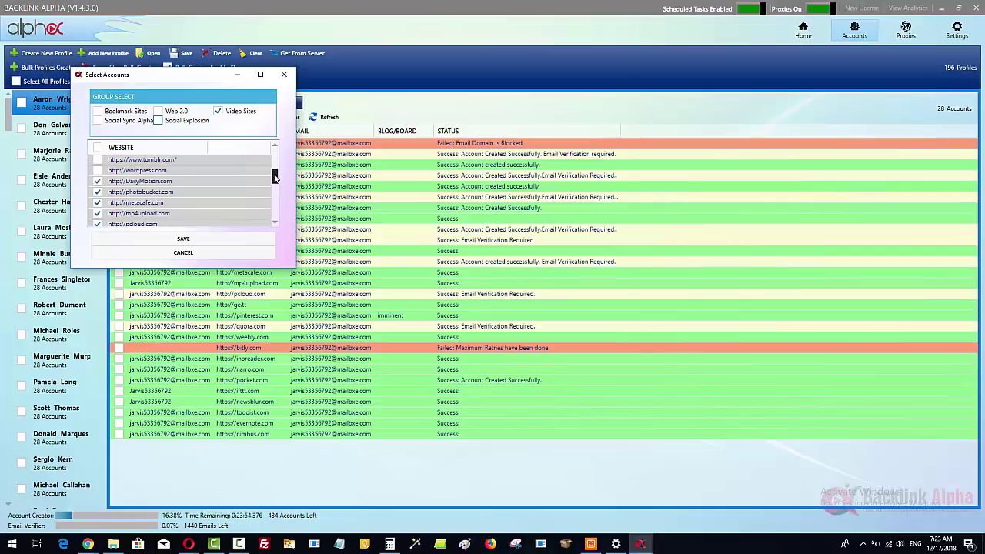
pyautogui.click(97, 192)
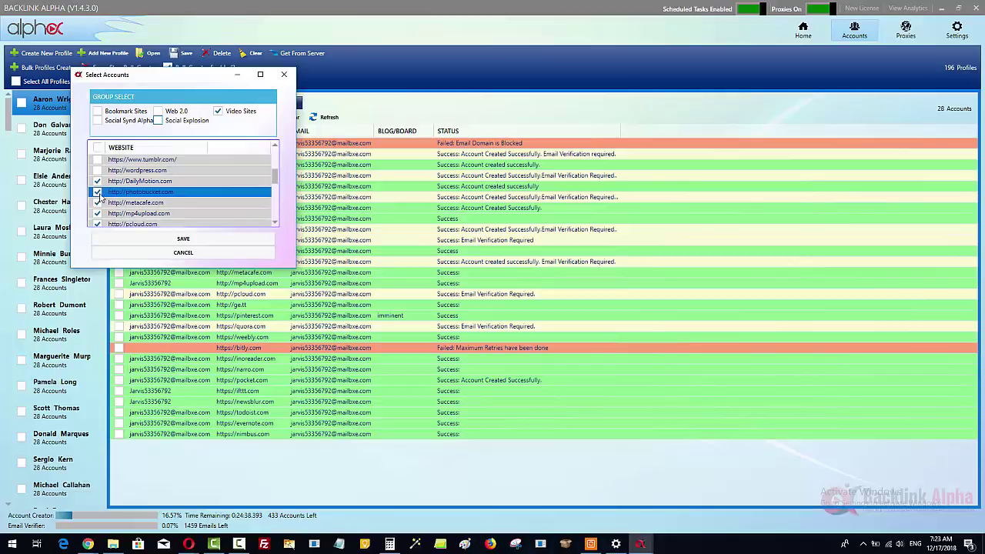
pyautogui.click(97, 211)
pyautogui.click(97, 203)
pyautogui.click(97, 213)
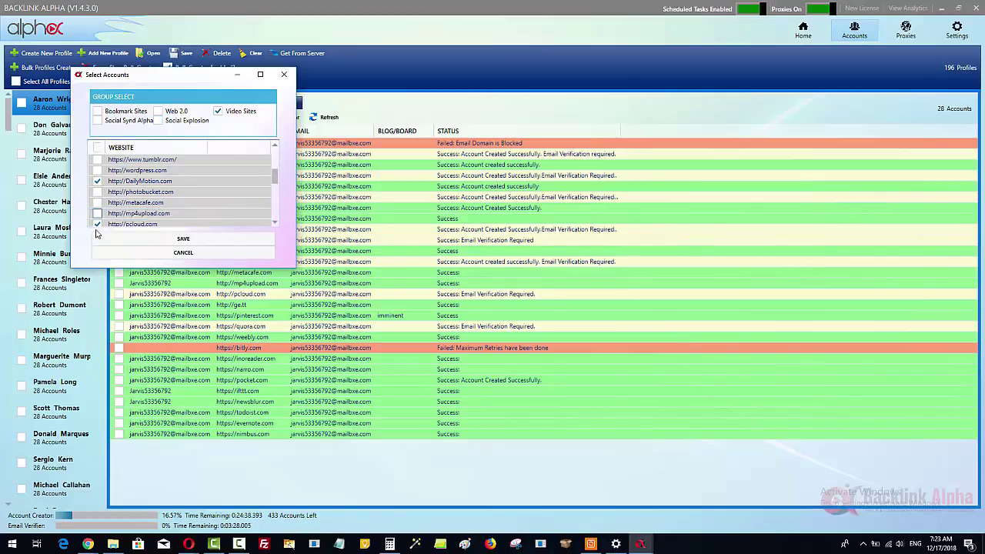
pyautogui.click(98, 224)
pyautogui.click(97, 214)
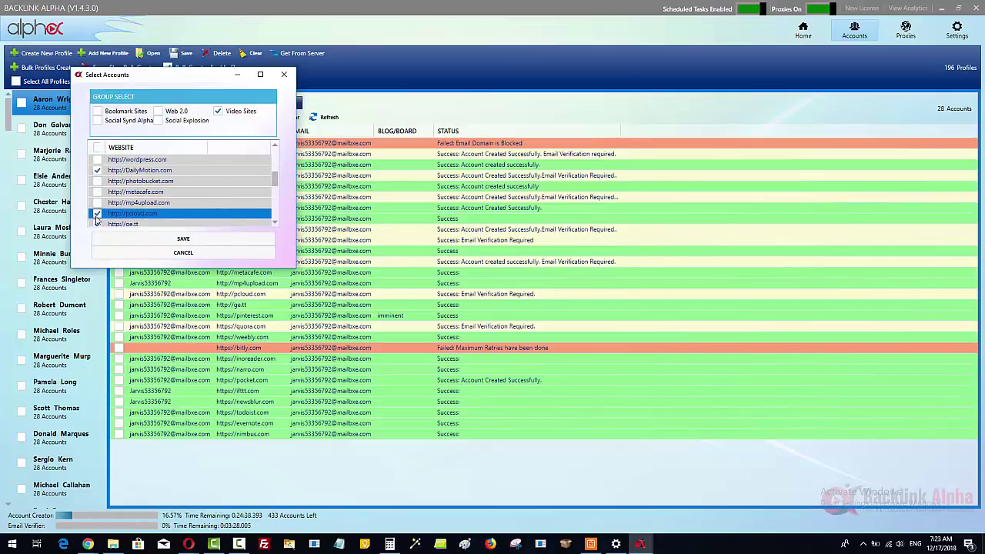
pyautogui.click(98, 223)
pyautogui.click(97, 213)
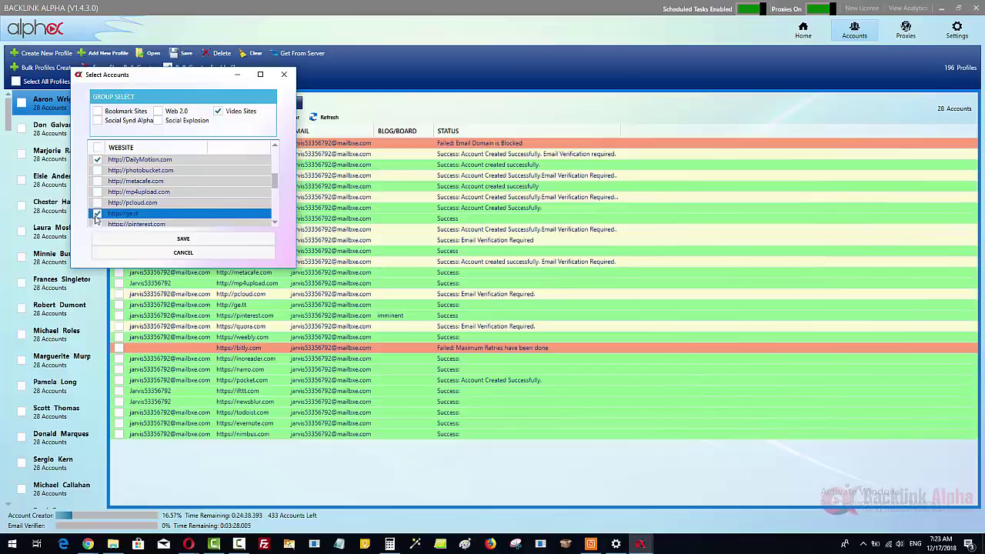
pyautogui.click(97, 213)
pyautogui.moveTo(275, 183); pyautogui.dragTo(276, 177)
pyautogui.click(126, 204)
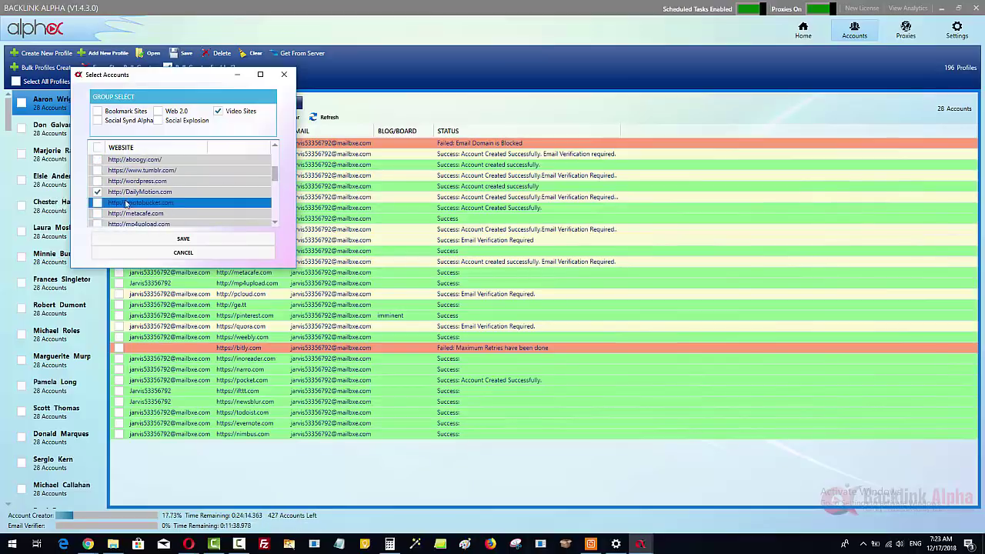
pyautogui.click(192, 194)
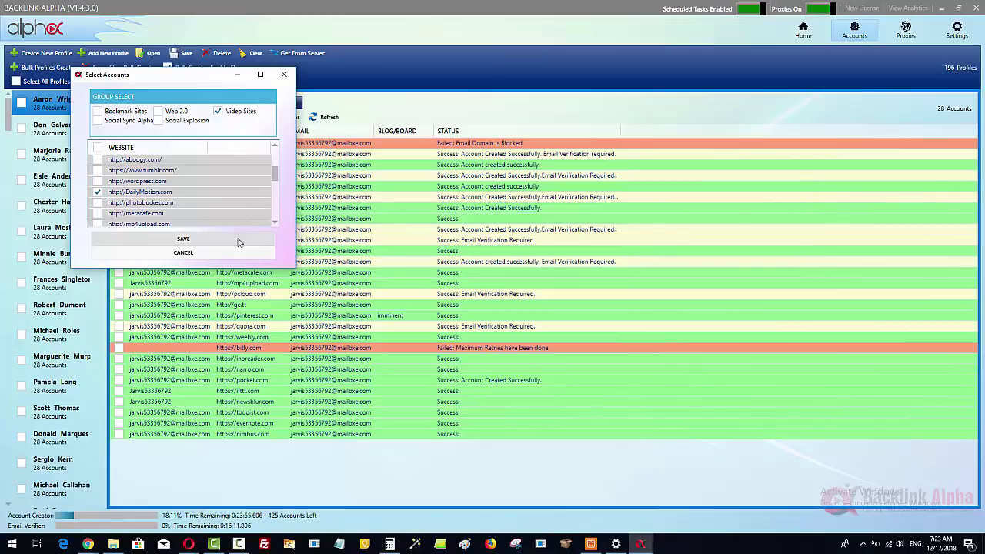
# - Save the selected accounts to the Desktop as a CSV file named DM77
pyautogui.click(185, 238)
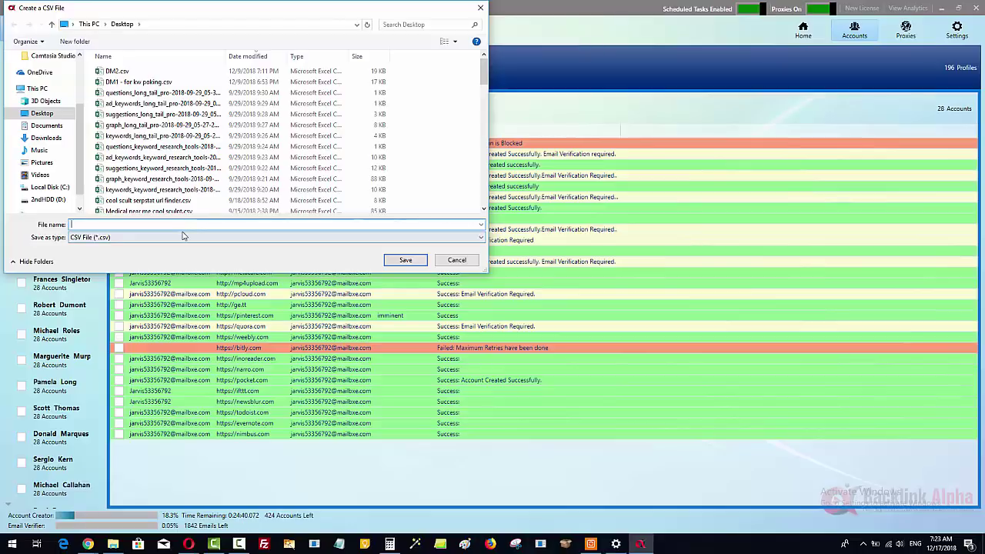
pyautogui.click(186, 238)
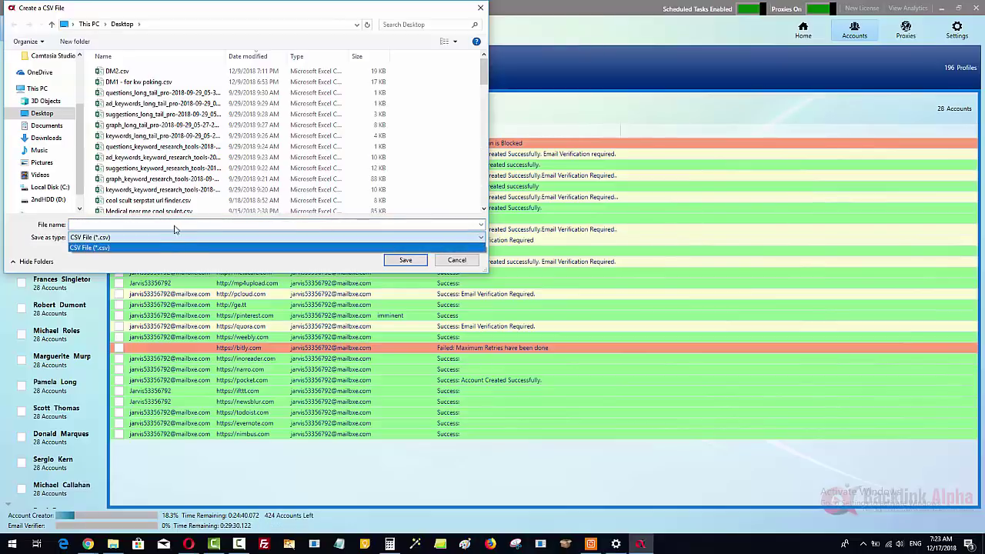
pyautogui.click(176, 225)
pyautogui.write('DM77')
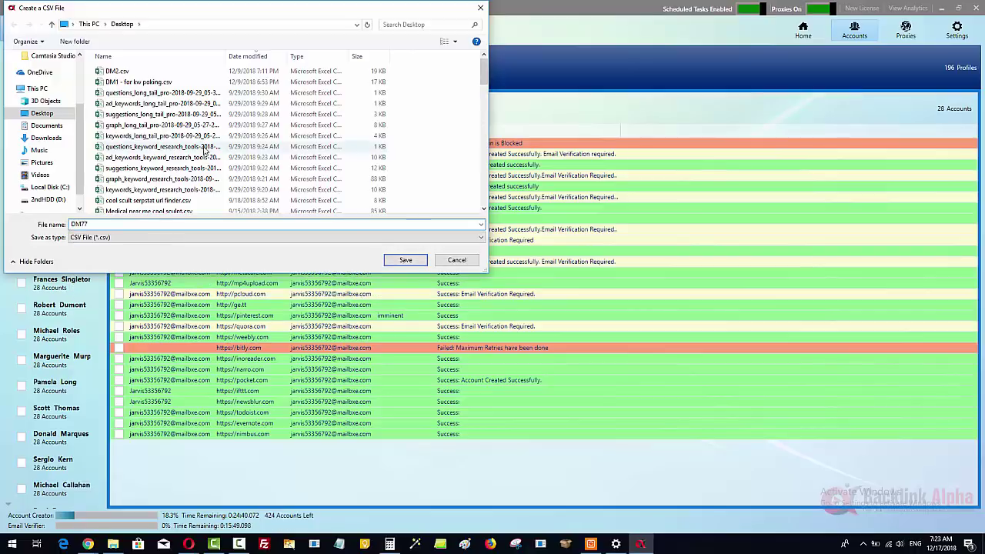
pyautogui.click(406, 260)
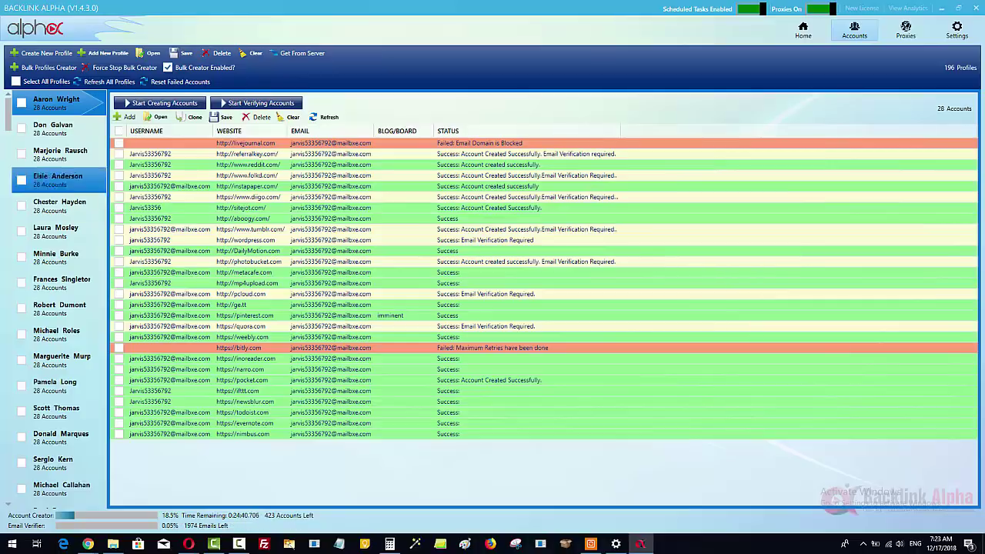
# - Open DM77.csv in Excel with a wider Website column, look through its rows to the end and minimize the workbook
pyautogui.click(546, 168)
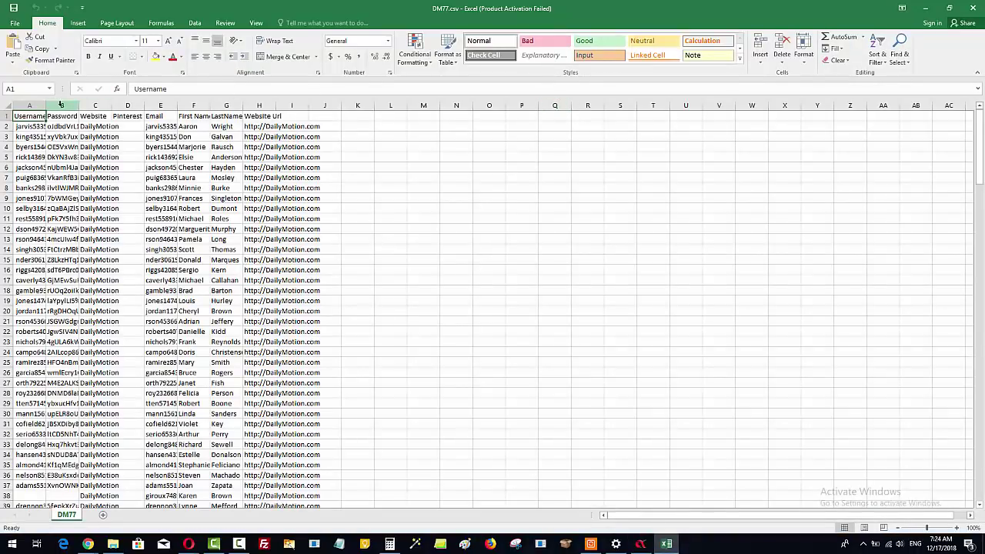
pyautogui.moveTo(112, 105); pyautogui.dragTo(183, 105)
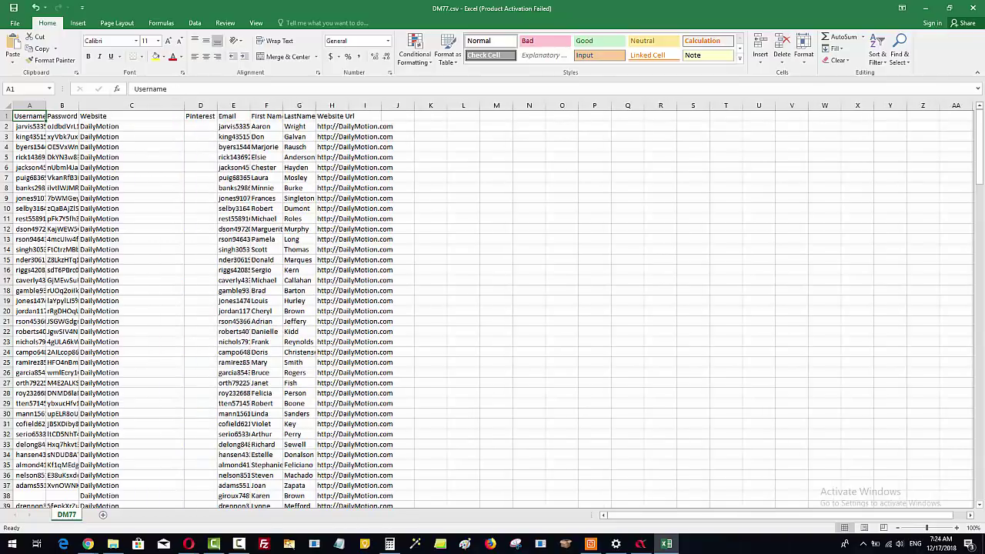
pyautogui.moveTo(979, 145); pyautogui.dragTo(950, 498)
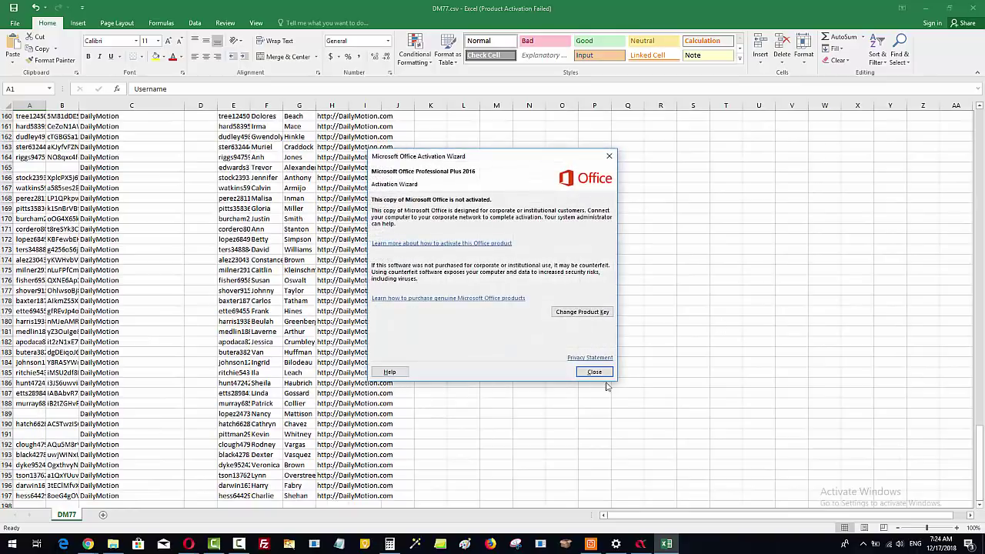
pyautogui.click(595, 372)
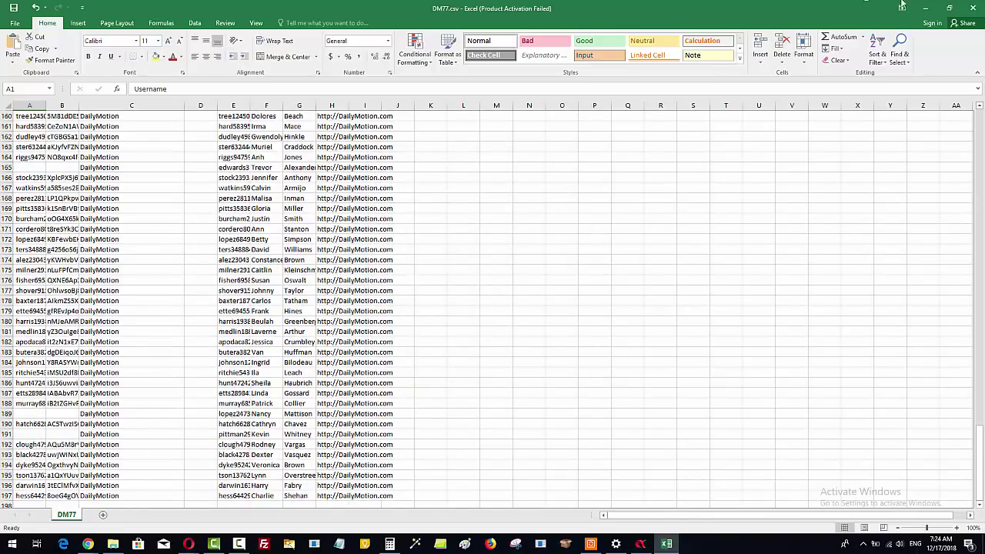
pyautogui.click(926, 10)
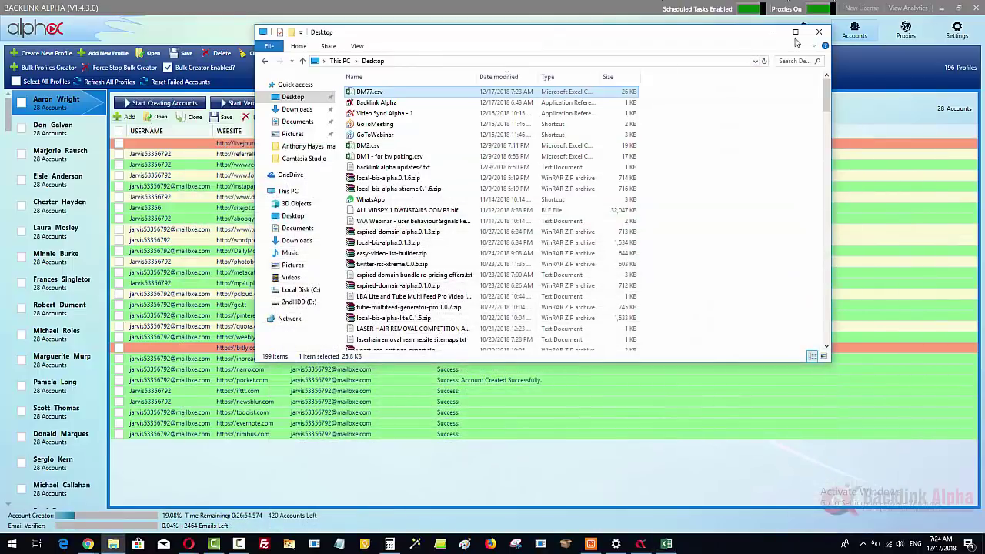
# - Create a new email domain named yournewemail.com in the Email Domains settings
pyautogui.click(773, 34)
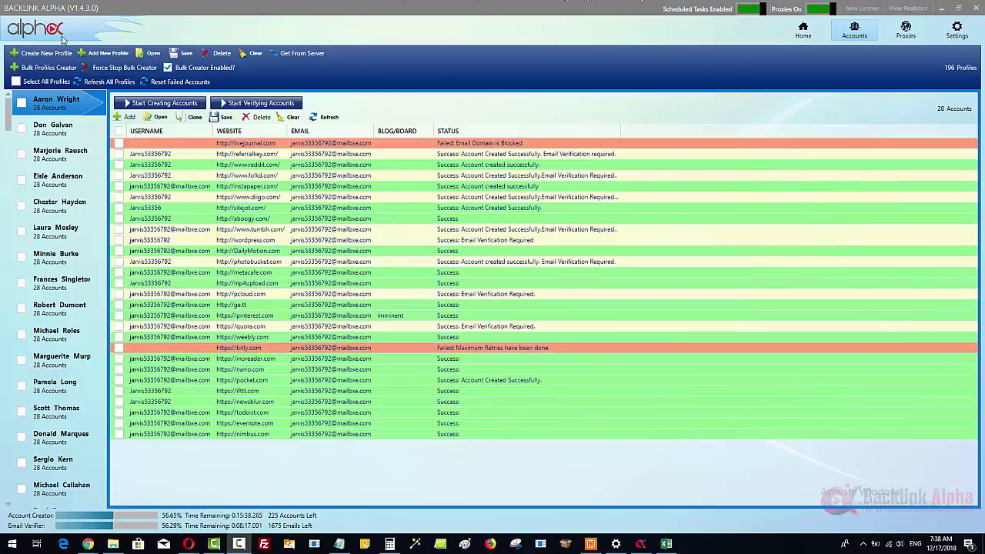
pyautogui.click(956, 30)
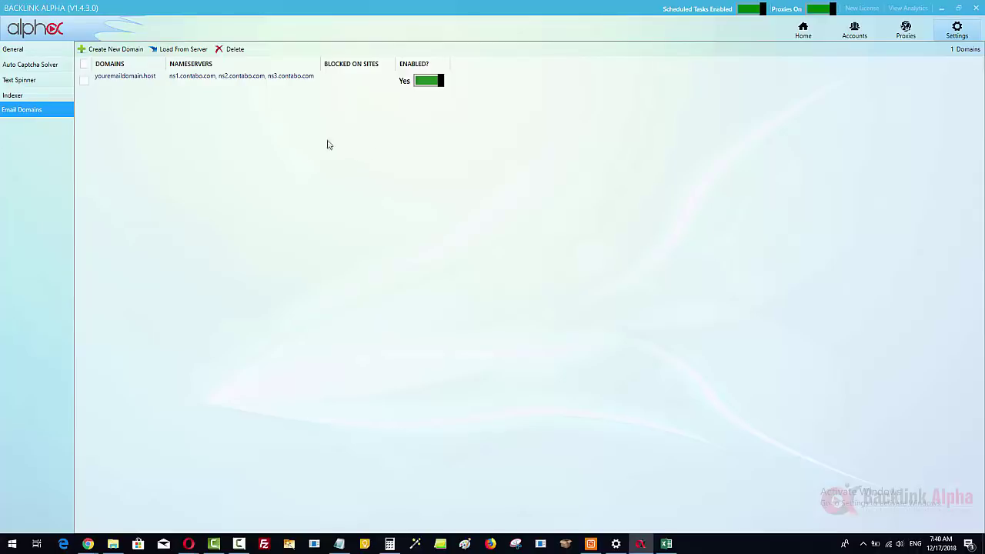
pyautogui.click(112, 49)
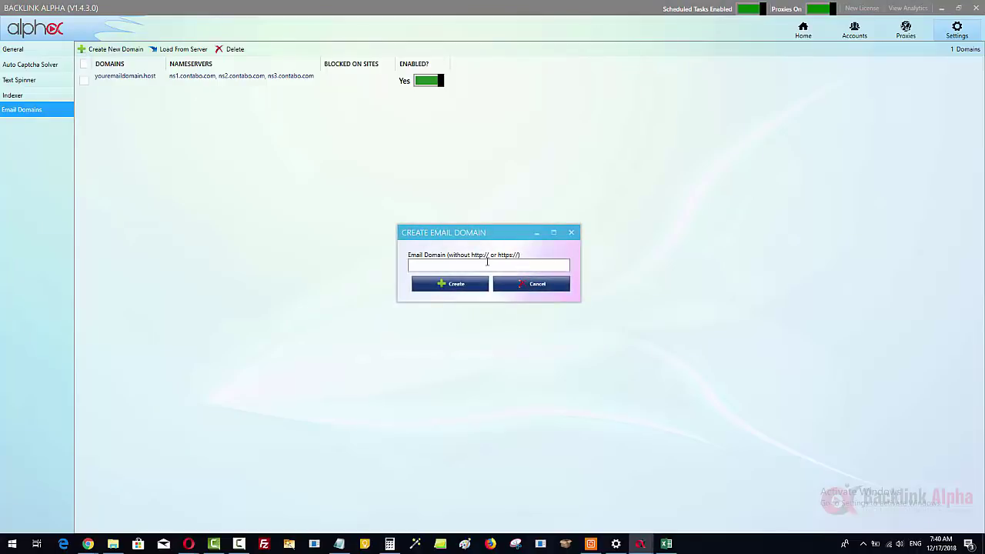
pyautogui.hotkey('alt', 'Tab')
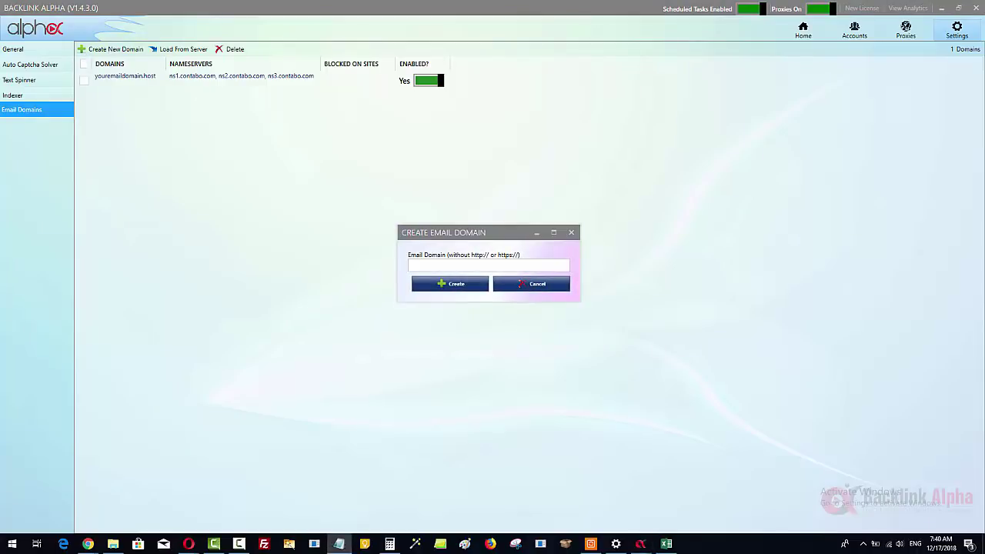
pyautogui.click(422, 266)
pyautogui.rightClick(422, 267)
pyautogui.click(454, 308)
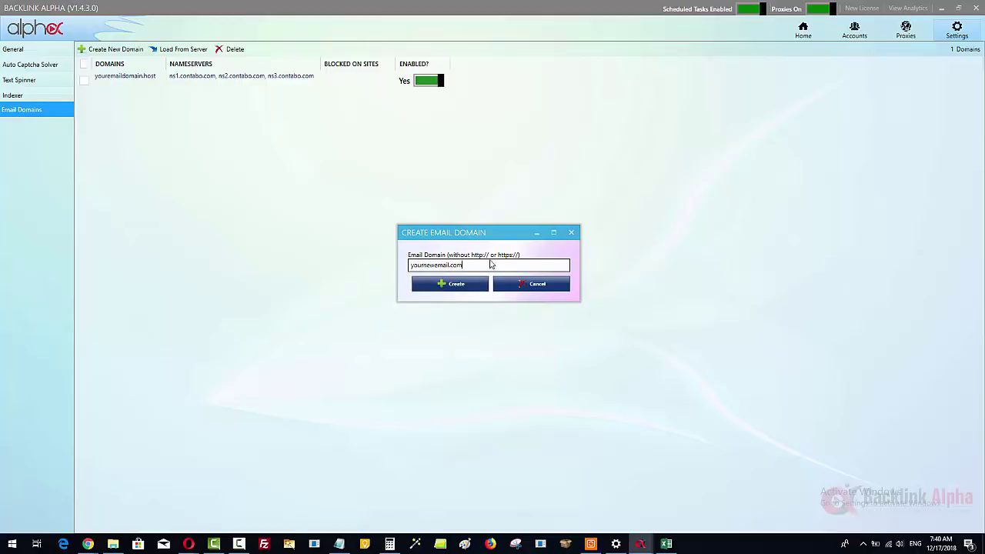
pyautogui.click(455, 286)
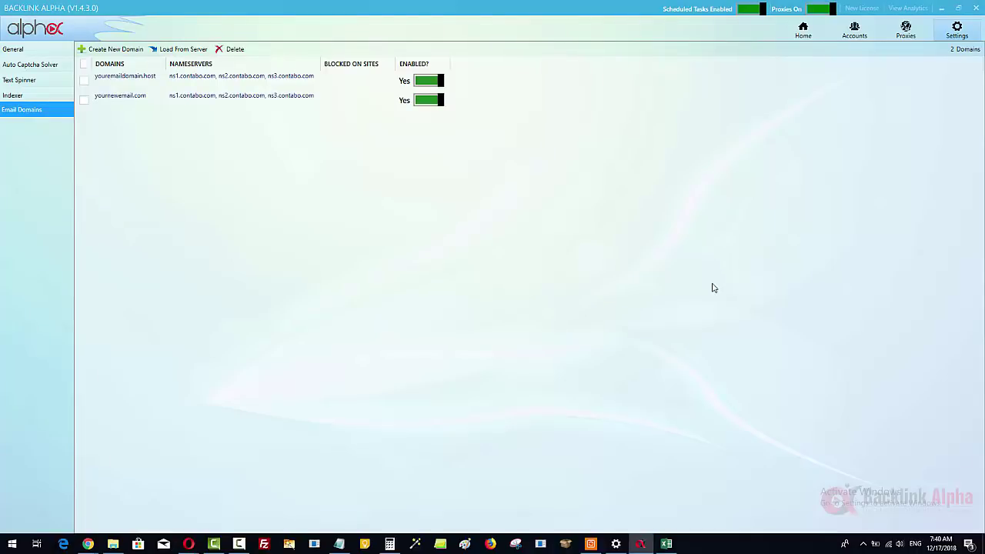
# - Inspect the nameservers of yournewemail.com, mark the domain and view its delete options without deleting it
pyautogui.click(231, 95)
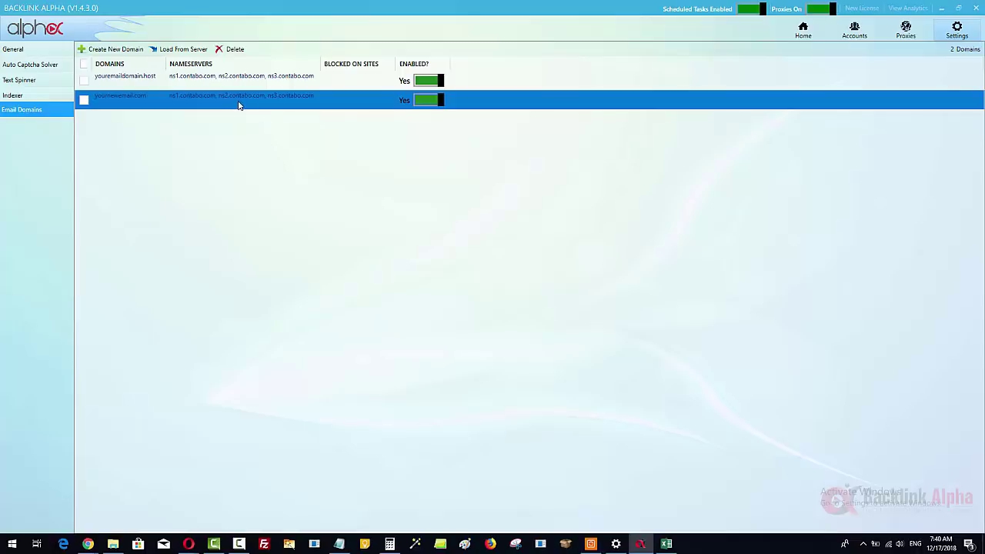
pyautogui.click(283, 130)
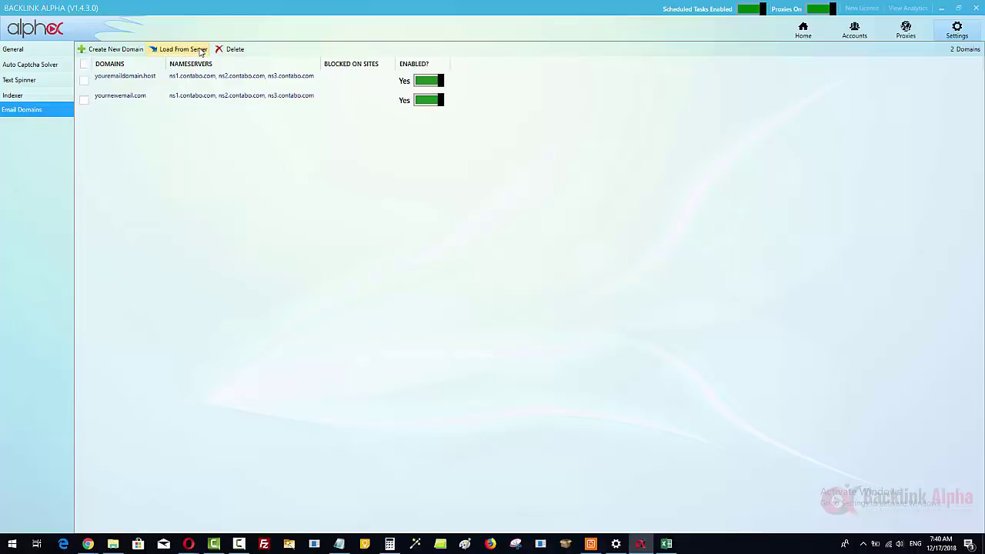
pyautogui.click(97, 103)
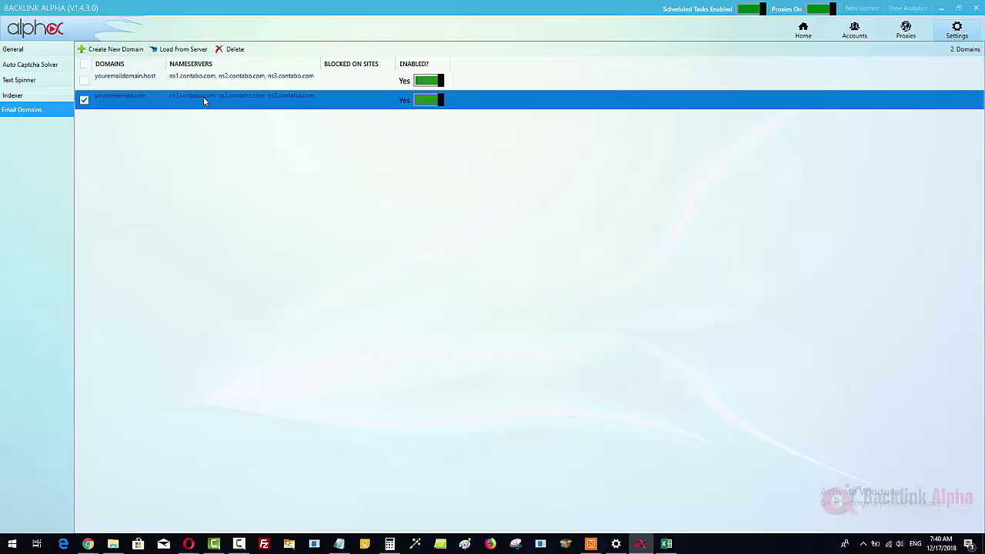
pyautogui.click(231, 49)
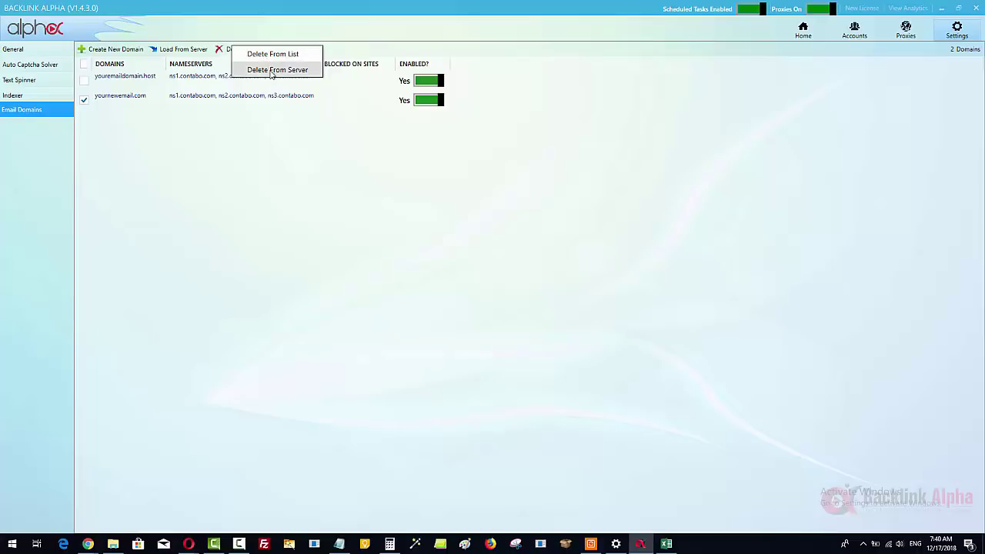
pyautogui.click(752, 171)
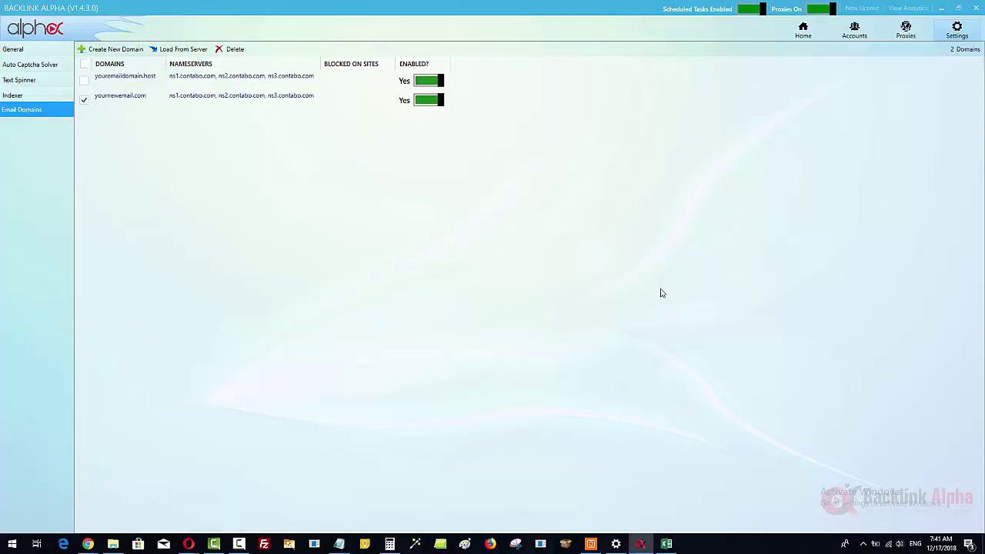
# - Switch to Namecheap in the browser, set youremaildomain.host's nameservers to Custom DNS and add a third nameserver field
pyautogui.click(943, 10)
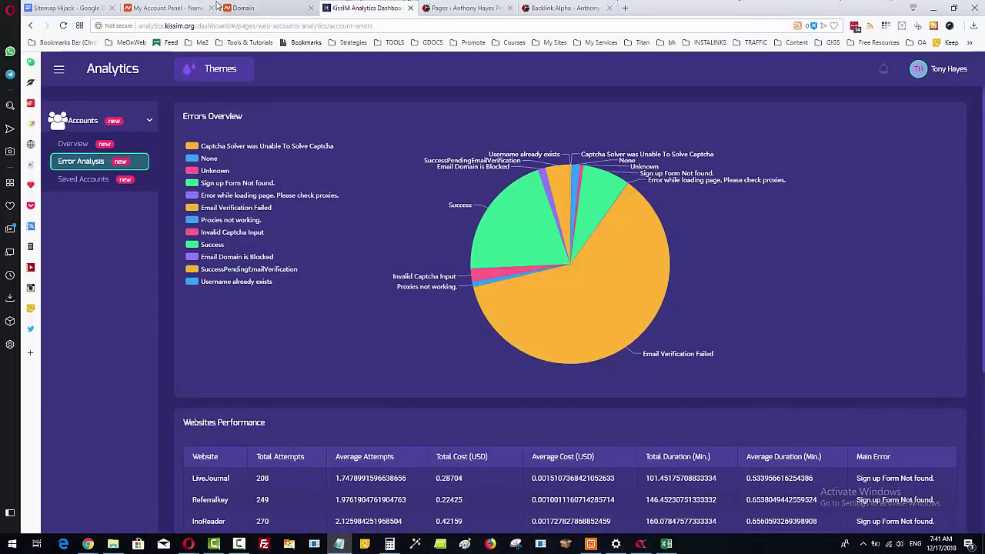
pyautogui.click(265, 8)
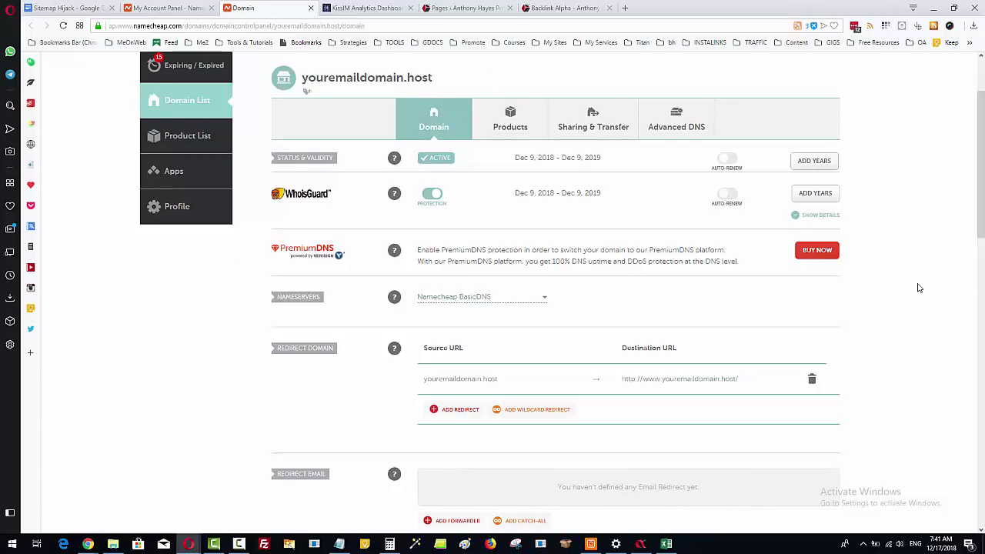
pyautogui.scroll(-1, 918, 287)
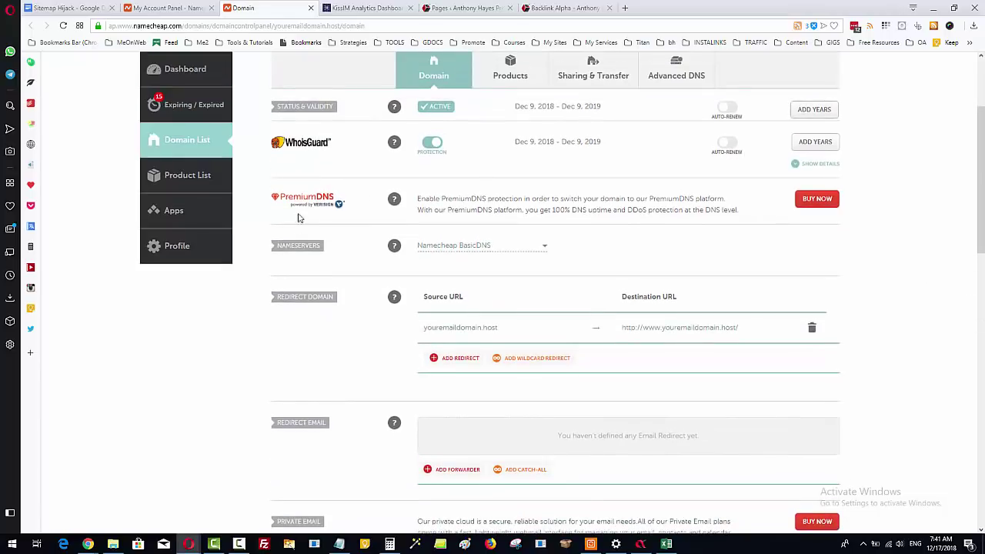
pyautogui.click(544, 251)
pyautogui.click(452, 297)
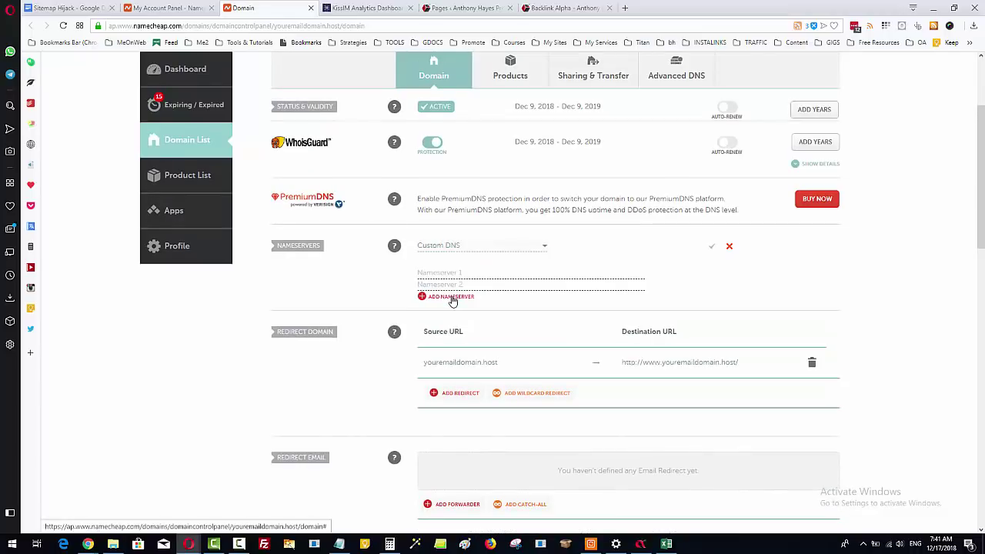
pyautogui.click(451, 297)
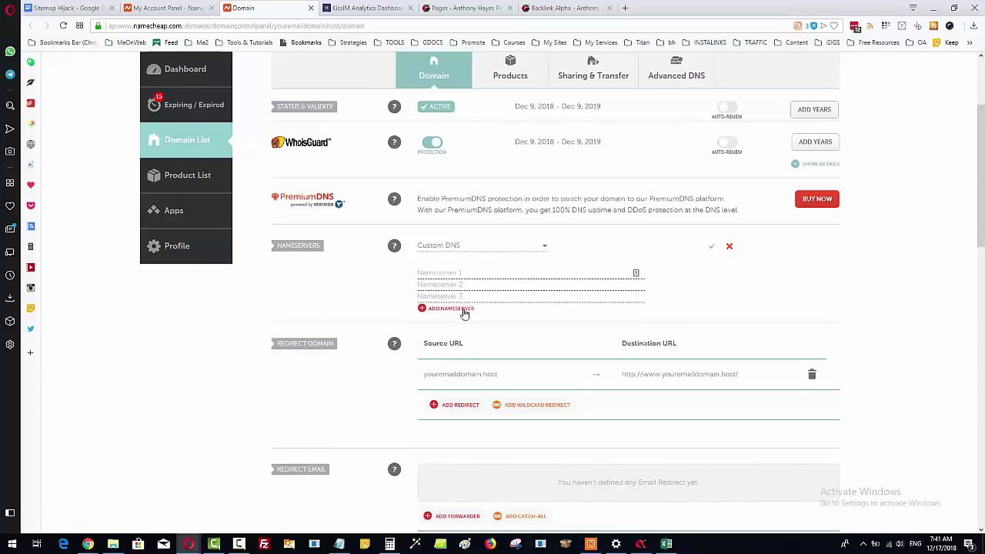
# - Switch to Backlink Alpha to check the nameservers of youremaildomain.host, and return to Namecheap
pyautogui.click(640, 544)
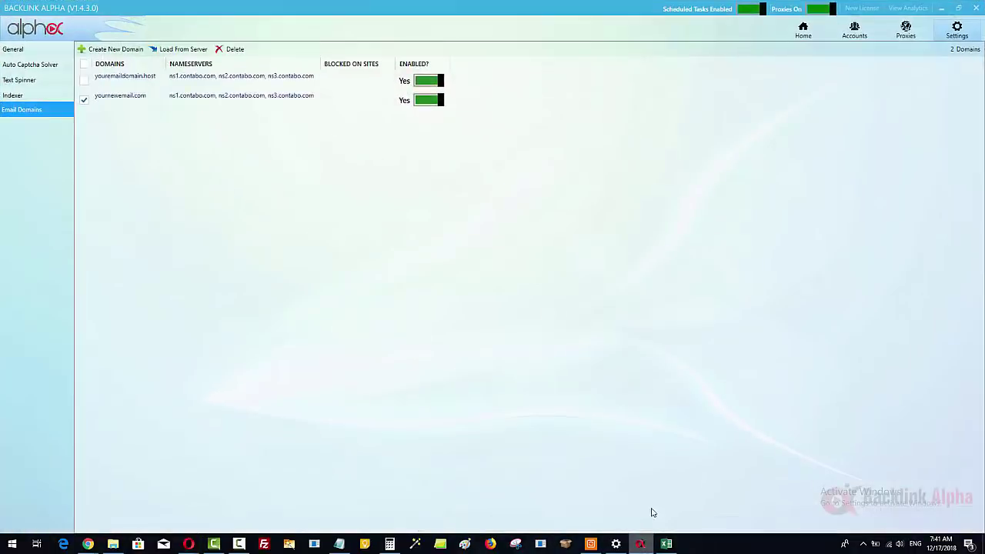
pyautogui.click(177, 85)
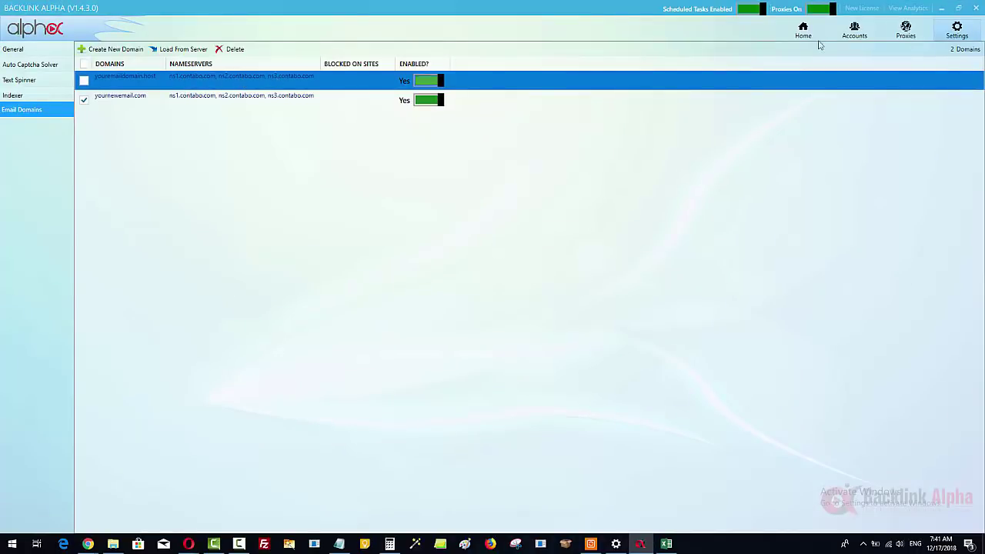
pyautogui.click(943, 9)
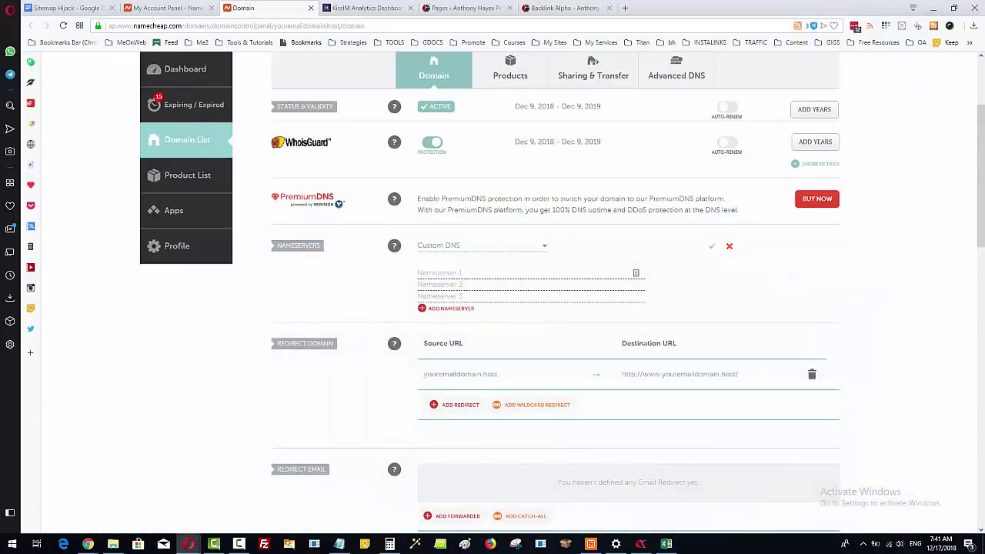
# - Enter ns1.contabo.com and ns2.contabo.com as the first and second custom nameservers of youremaildomain.host
pyautogui.hotkey('alt', 'Tab')
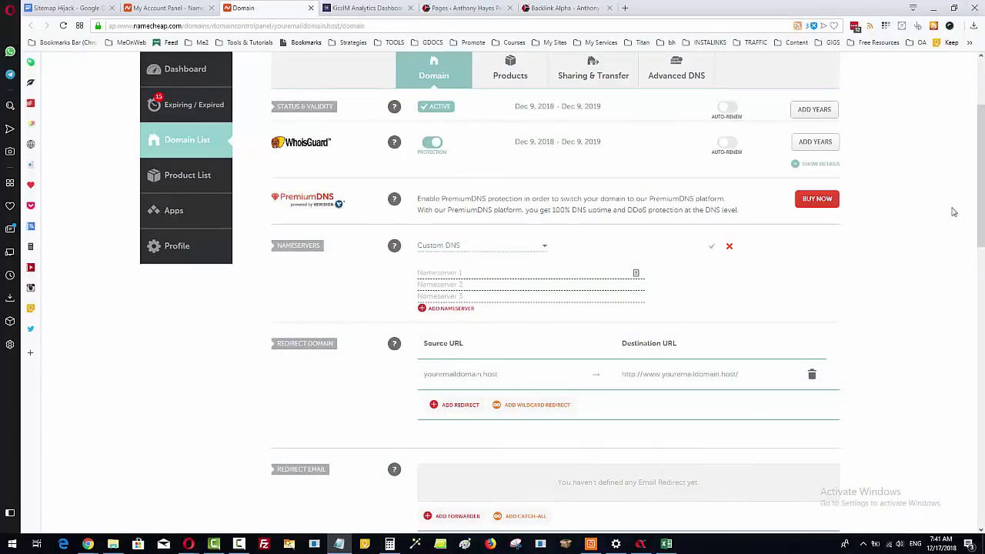
pyautogui.click(430, 273)
pyautogui.rightClick(429, 271)
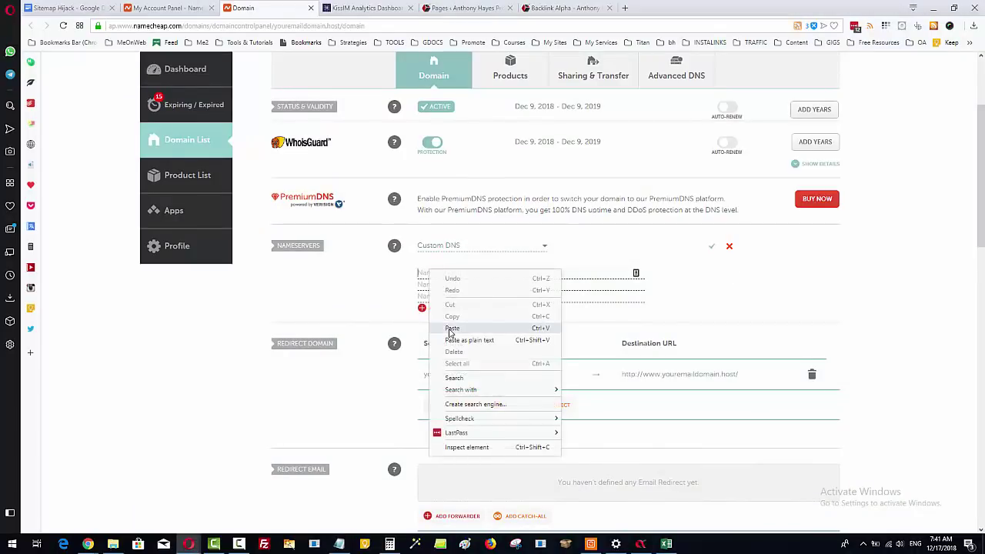
pyautogui.click(453, 329)
pyautogui.hotkey('alt', 'Tab')
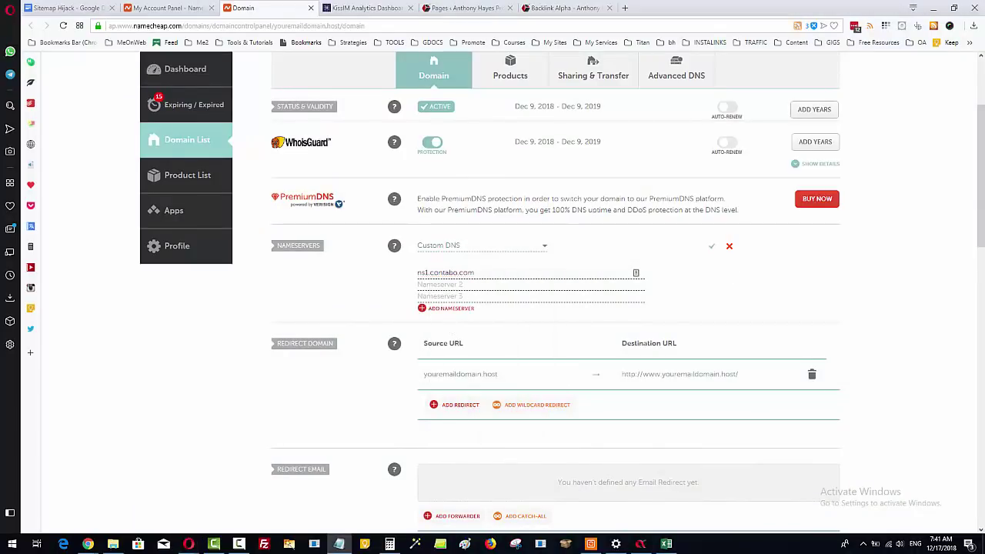
pyautogui.click(430, 287)
pyautogui.rightClick(430, 287)
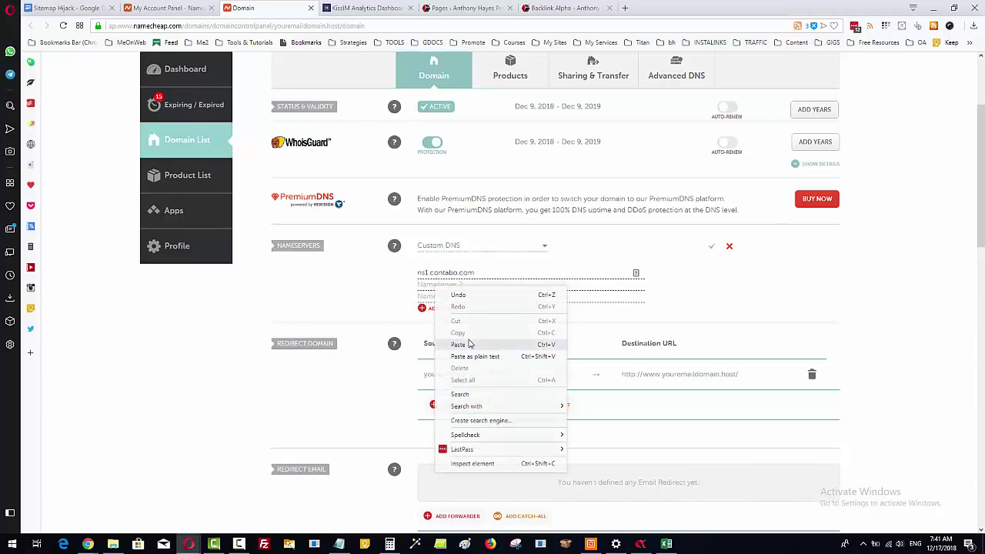
pyautogui.click(466, 344)
# - Enter ns3.contabo.com as the third nameserver and save the custom DNS settings for youremaildomain.host
pyautogui.hotkey('alt', 'Tab')
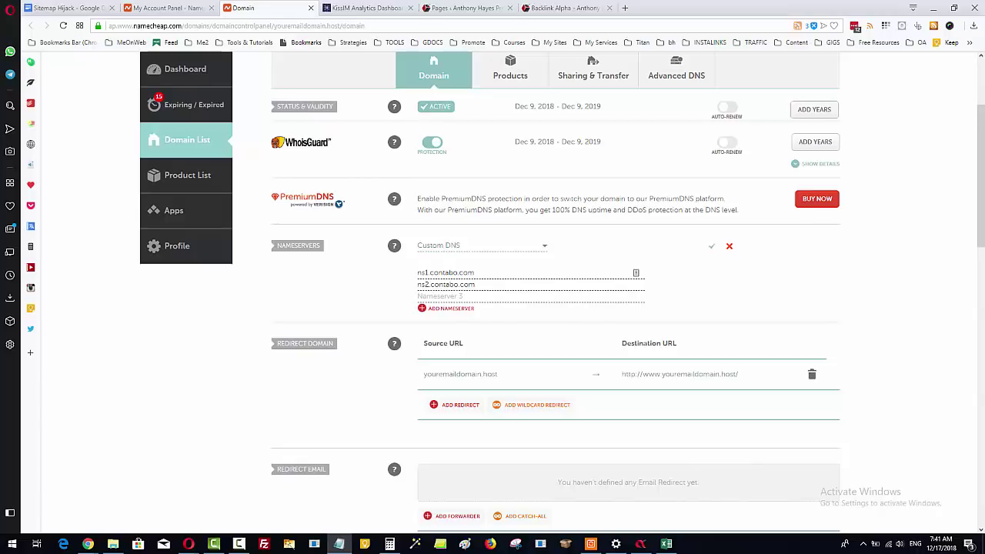
pyautogui.click(435, 294)
pyautogui.rightClick(435, 294)
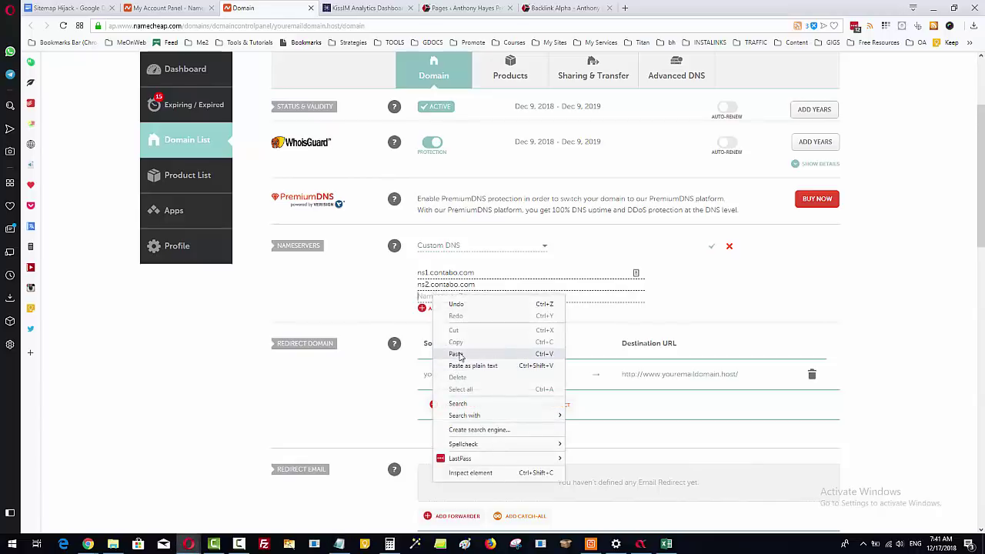
pyautogui.click(466, 353)
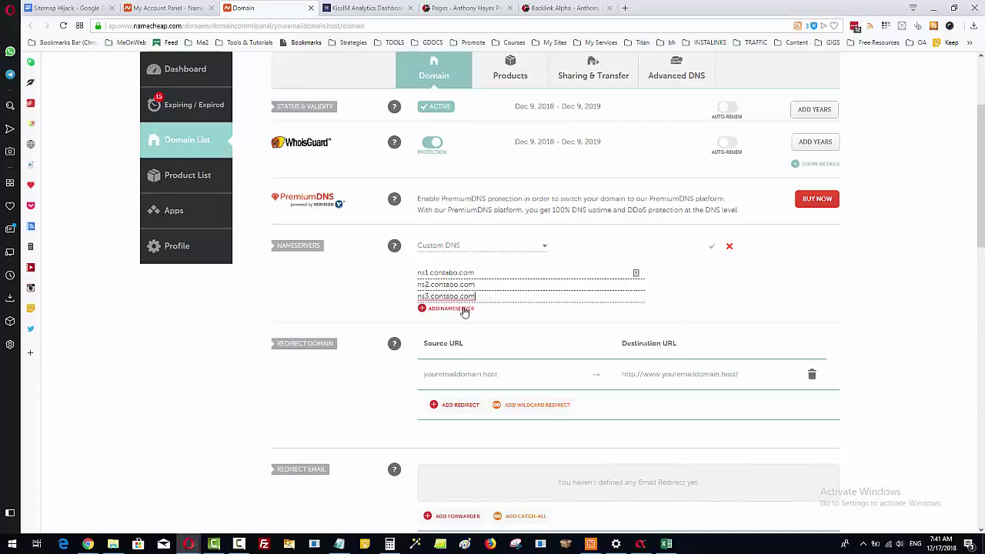
pyautogui.click(713, 247)
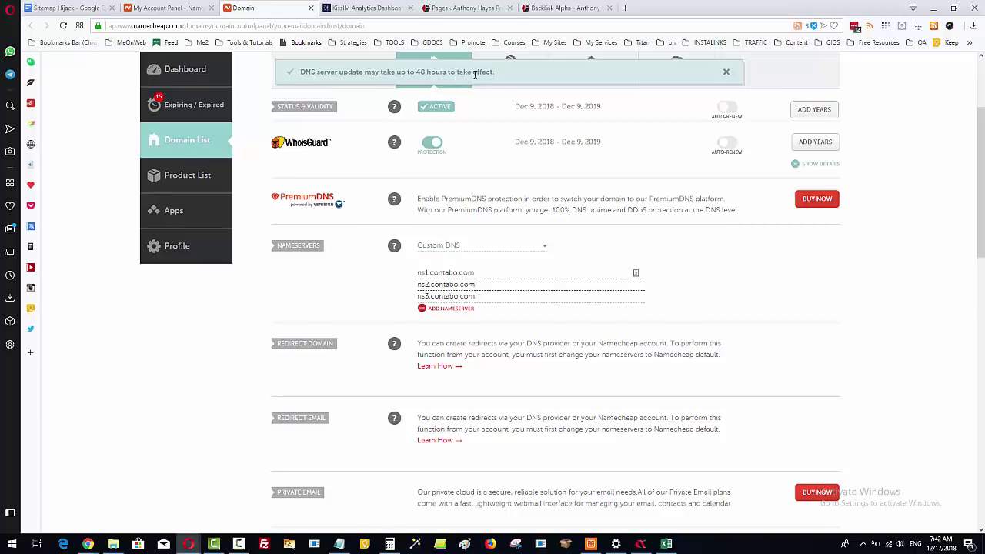
pyautogui.scroll(-2, 905, 238)
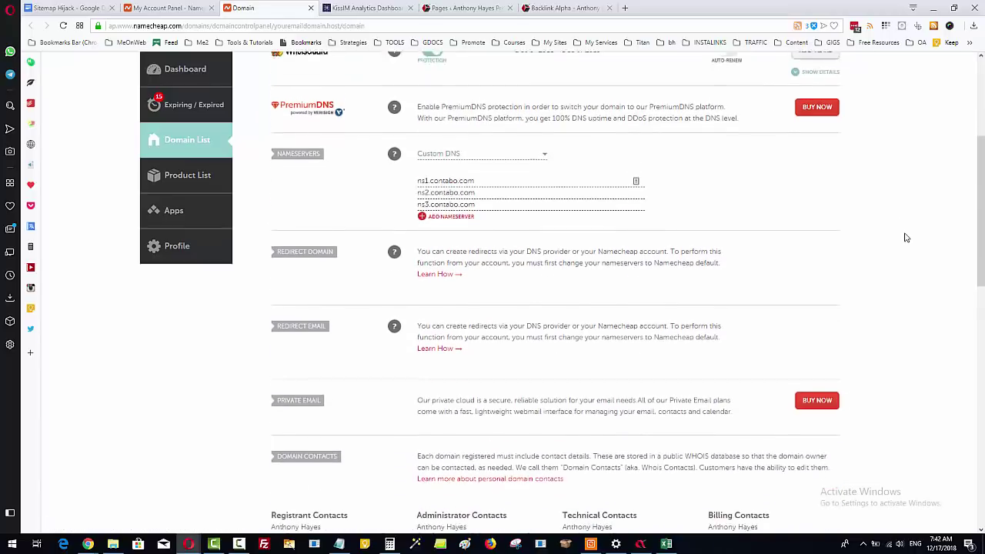
pyautogui.scroll(4, 903, 236)
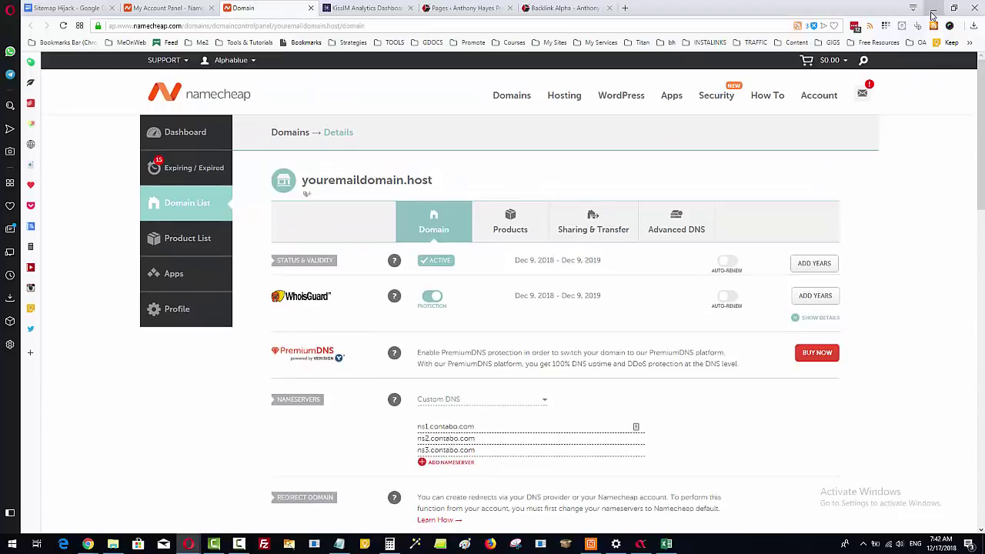
# - Bring up the analytics dashboard in the other browser window and examine the Email Domain is Blocked share in Errors Overview
pyautogui.click(932, 8)
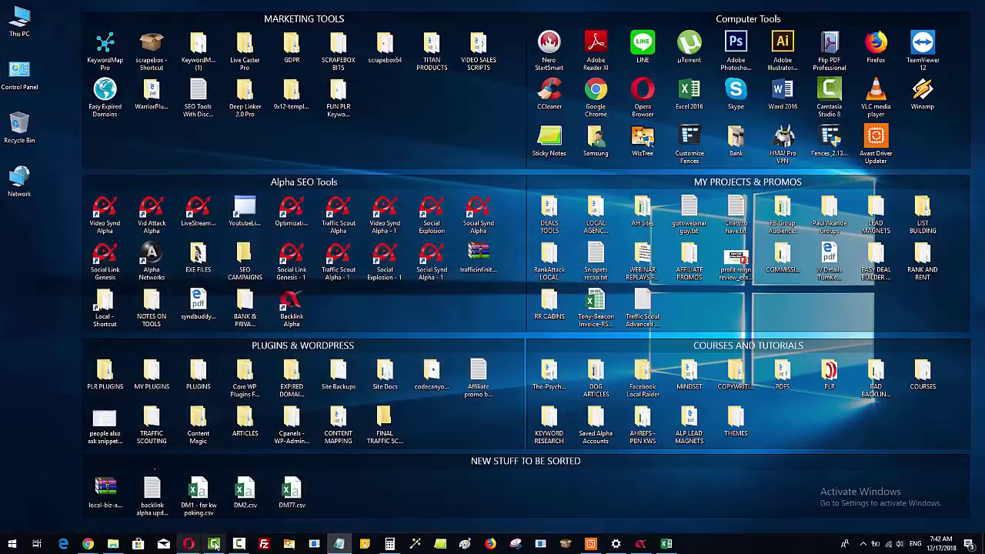
pyautogui.moveTo(189, 544)
pyautogui.click(300, 502)
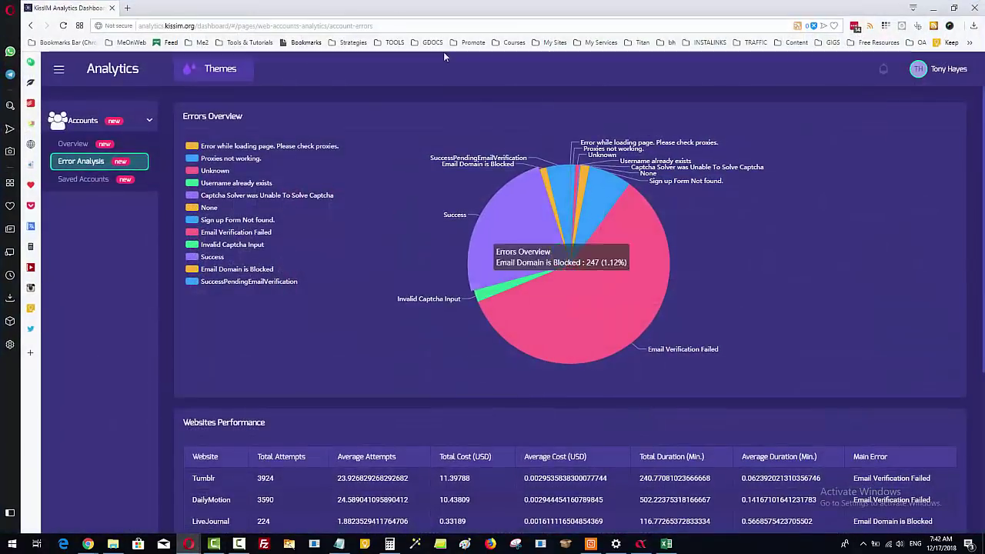
pyautogui.moveTo(615, 231)
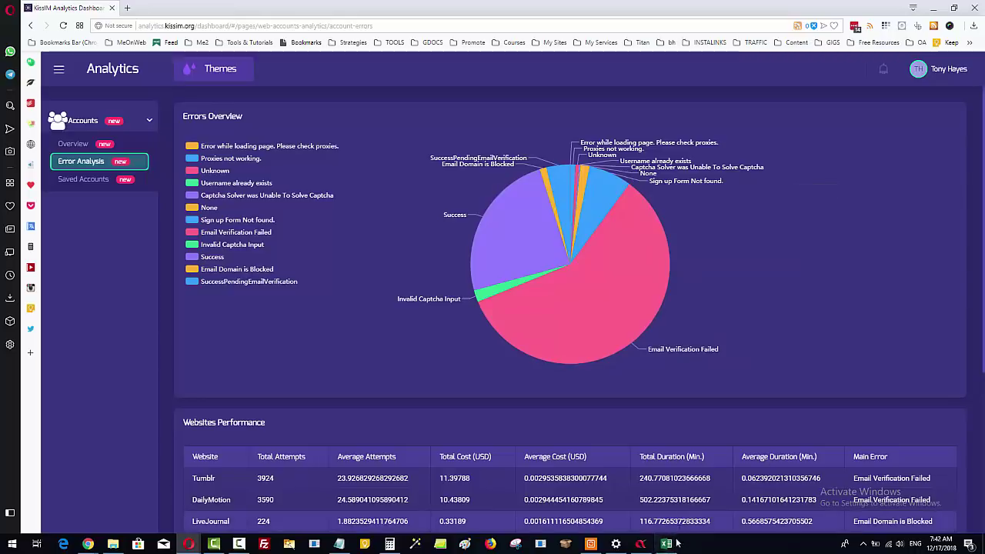
# - Switch to Backlink Alpha, delete the yournewemail.com domain from the server and go to the Home projects page
pyautogui.moveTo(640, 544)
pyautogui.click(655, 513)
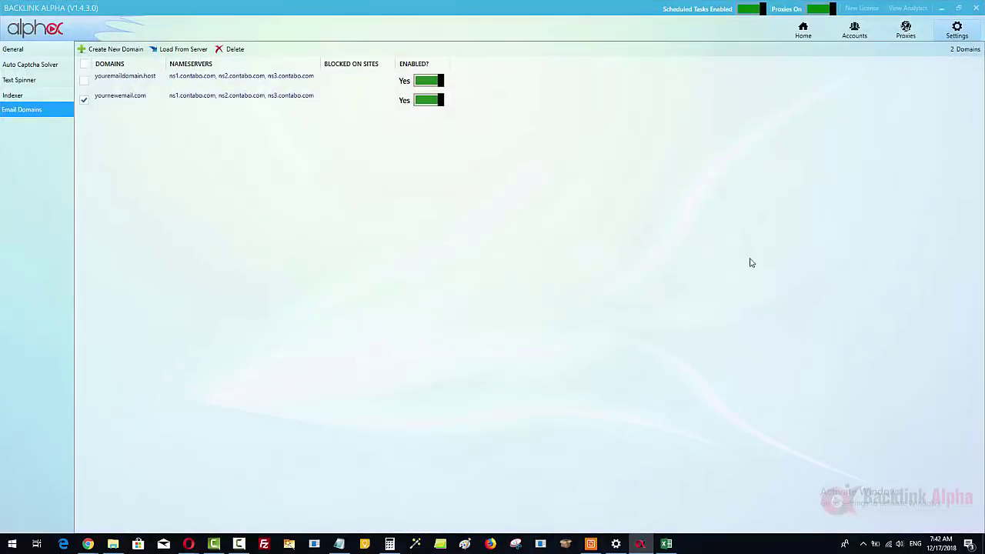
pyautogui.click(86, 106)
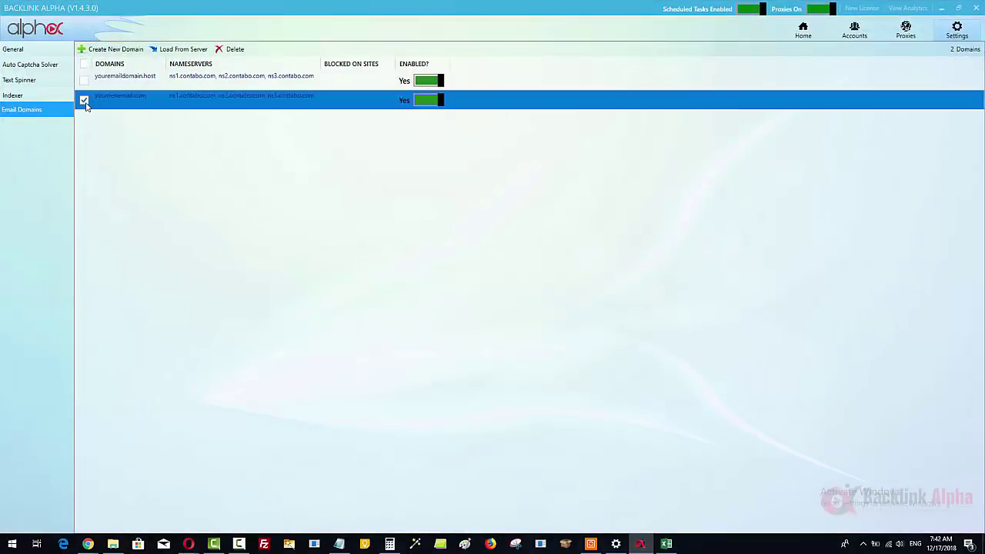
pyautogui.click(230, 50)
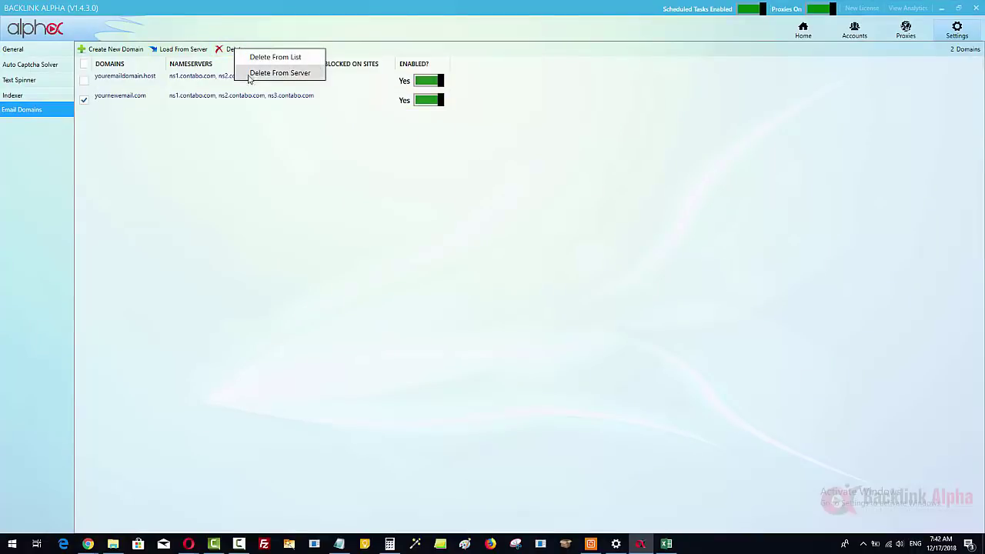
pyautogui.click(254, 73)
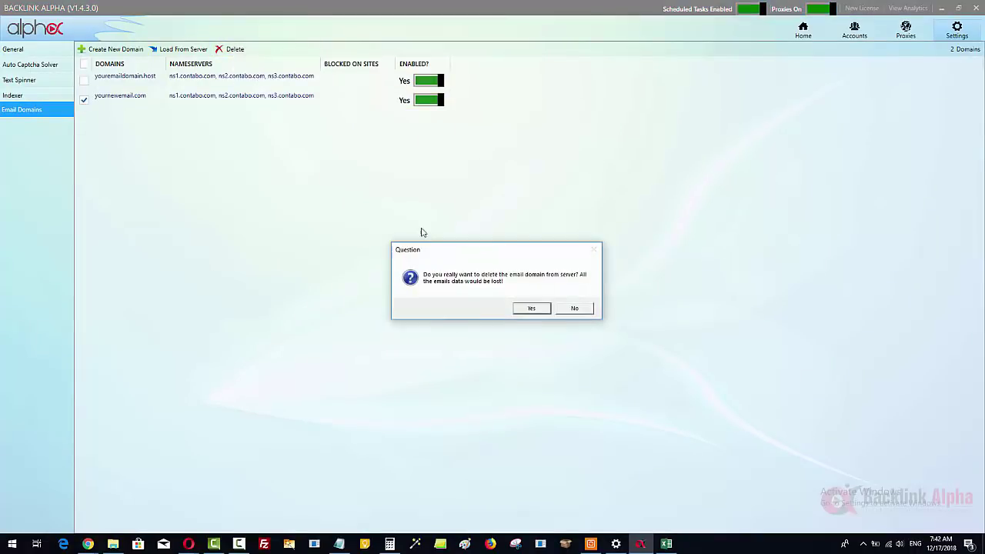
pyautogui.click(531, 307)
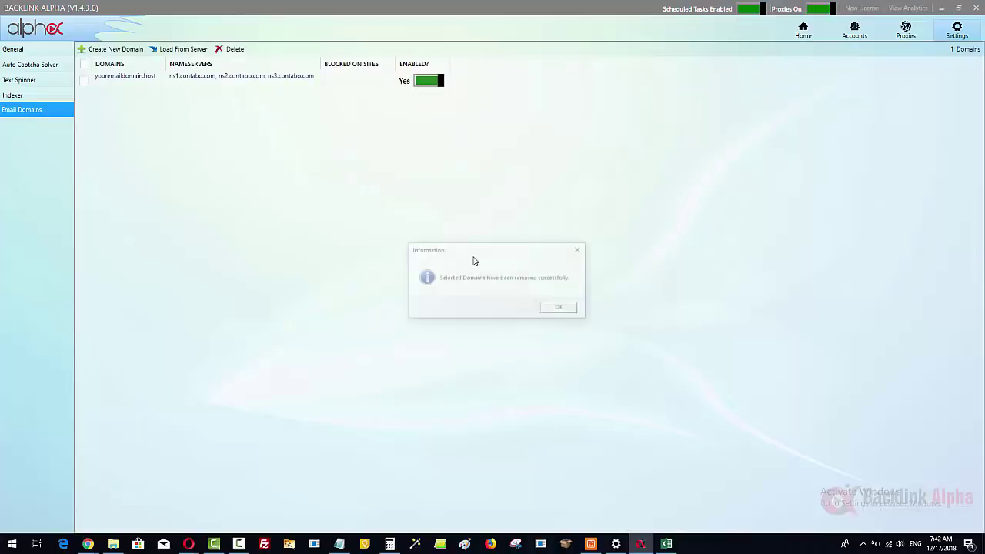
pyautogui.click(560, 308)
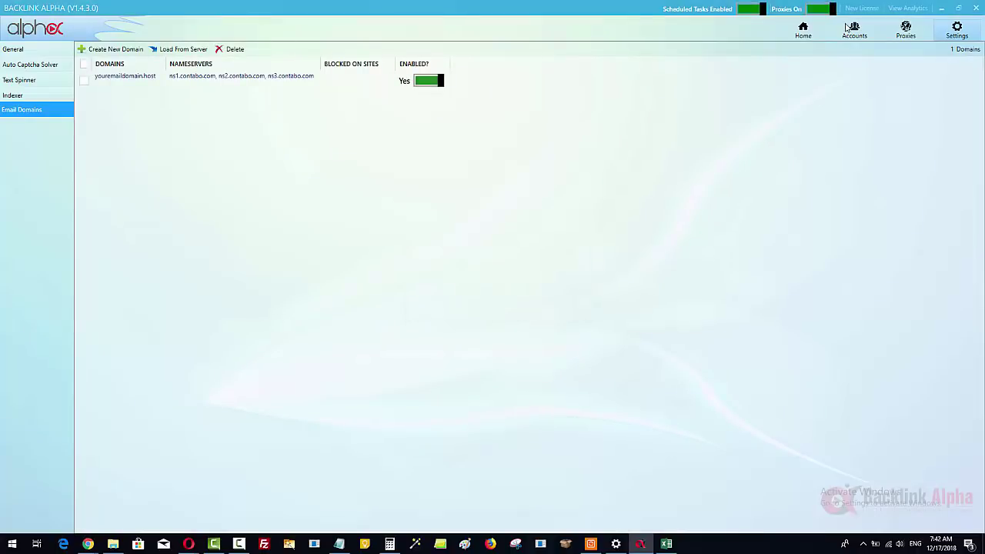
pyautogui.click(803, 31)
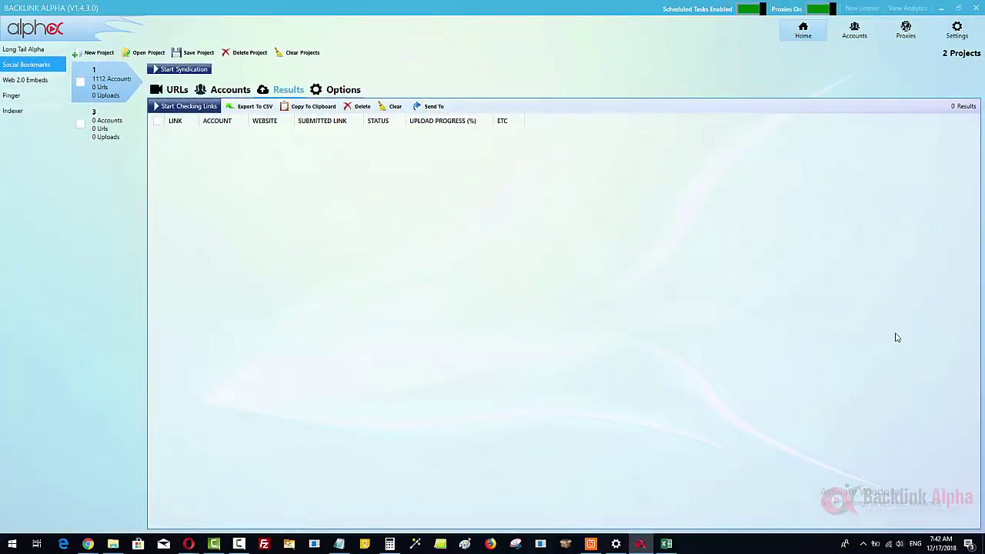